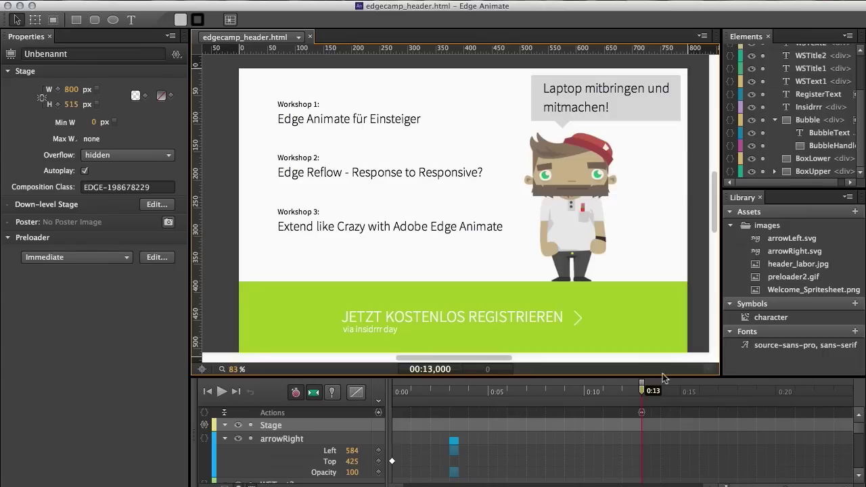
Step: Capture the stage frame at 0:13 as the composition's poster image, Poster.png
mouse_move(642, 389)
mouse_down()
mouse_move(434, 387)
mouse_move(642, 384)
mouse_up()
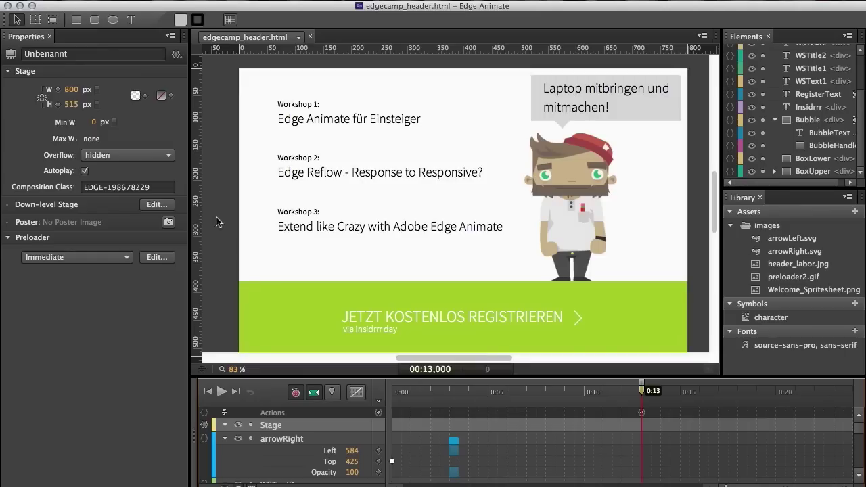
click(168, 224)
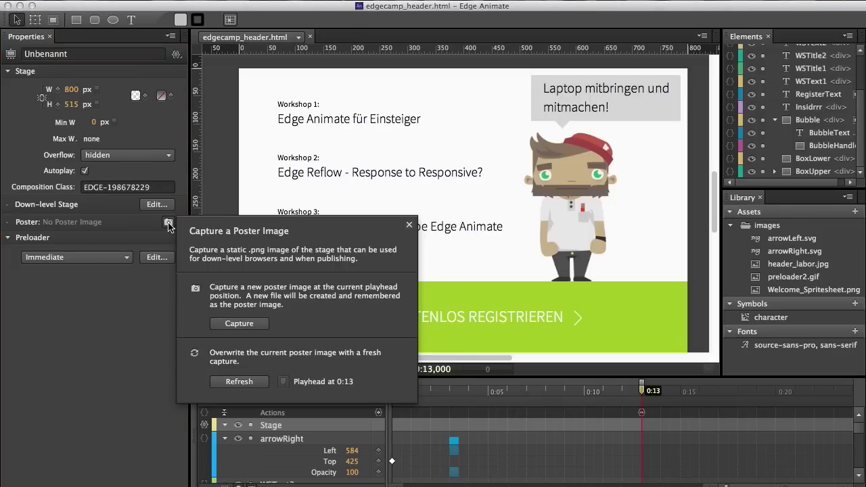
click(239, 324)
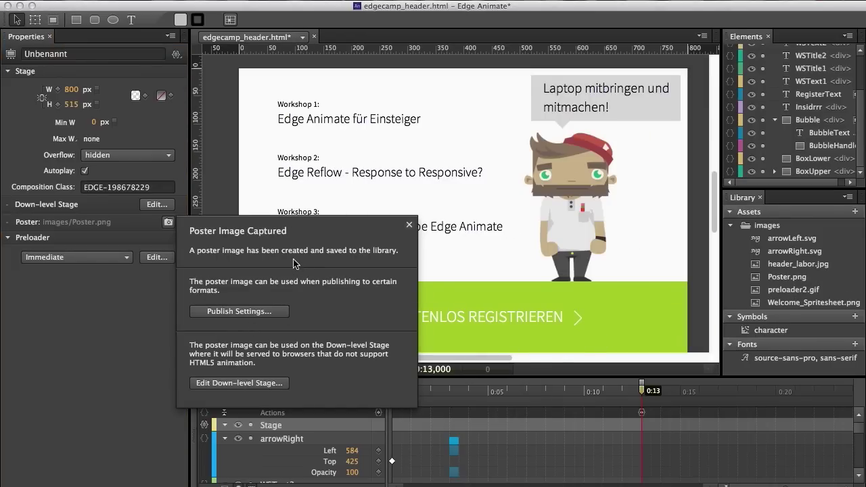
Step: Publish edgecamp_header as an Animate Deployment Package, then switch to the Drupal site in Chromium
click(275, 312)
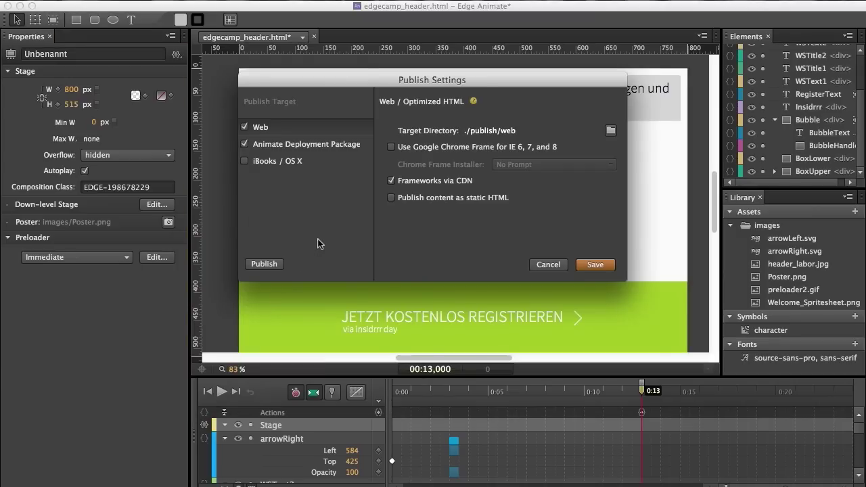
click(323, 144)
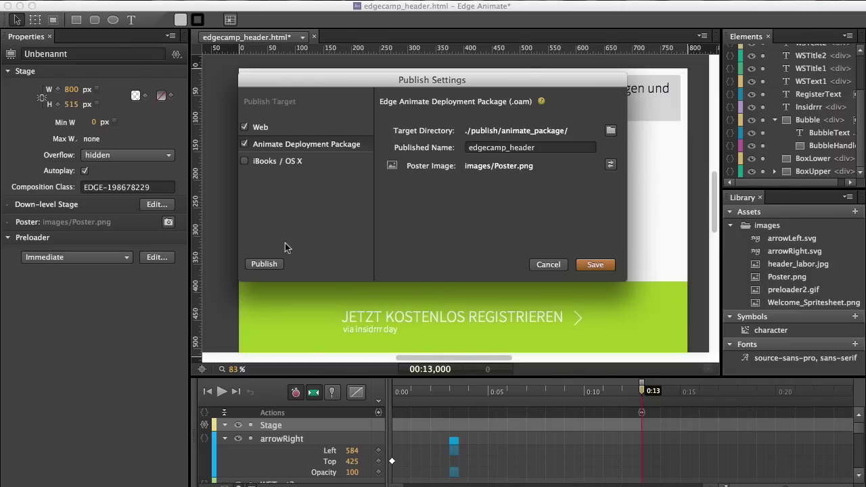
click(264, 264)
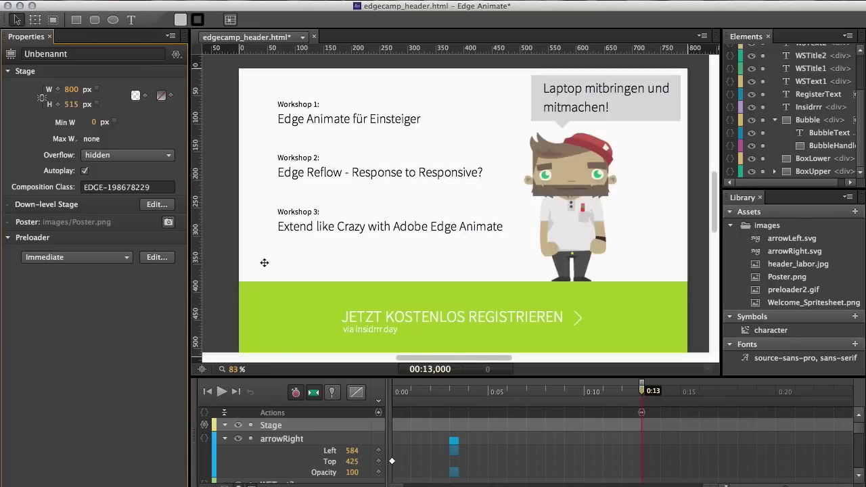
key(super+Tab)
key(super+Tab)
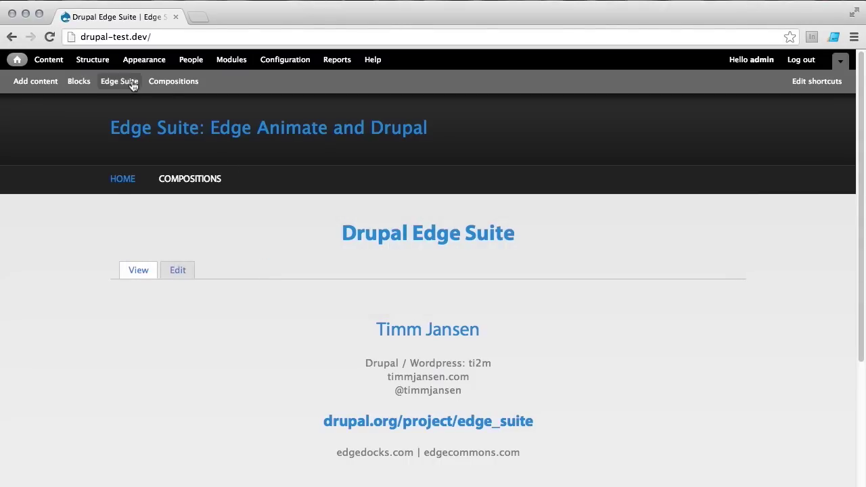
Step: Upload edgecamp_header.oam from publish/animate_package on the Edge Suite page under Structure
click(104, 64)
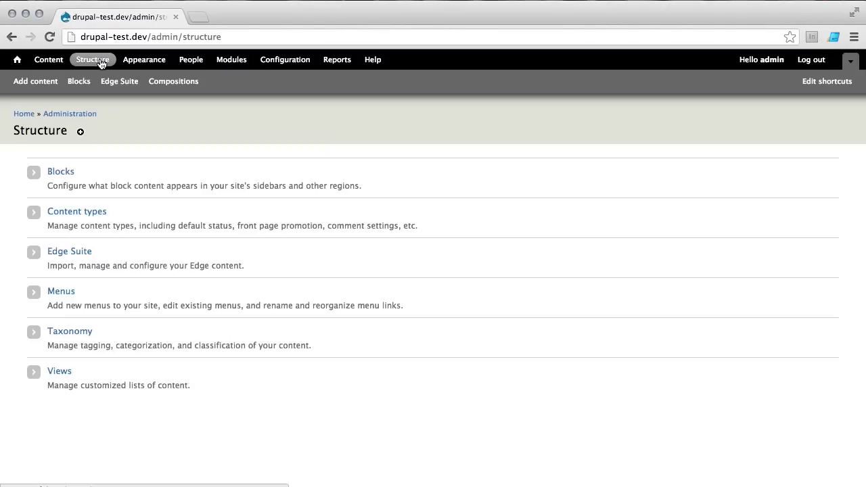
click(83, 253)
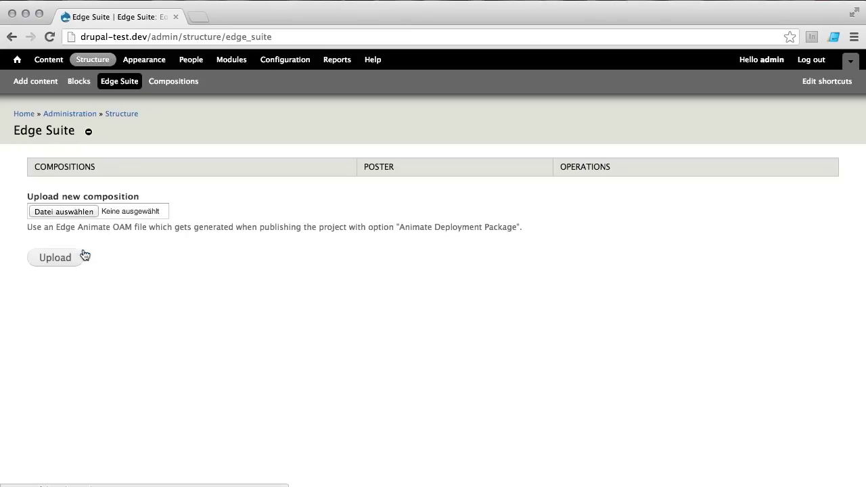
click(82, 213)
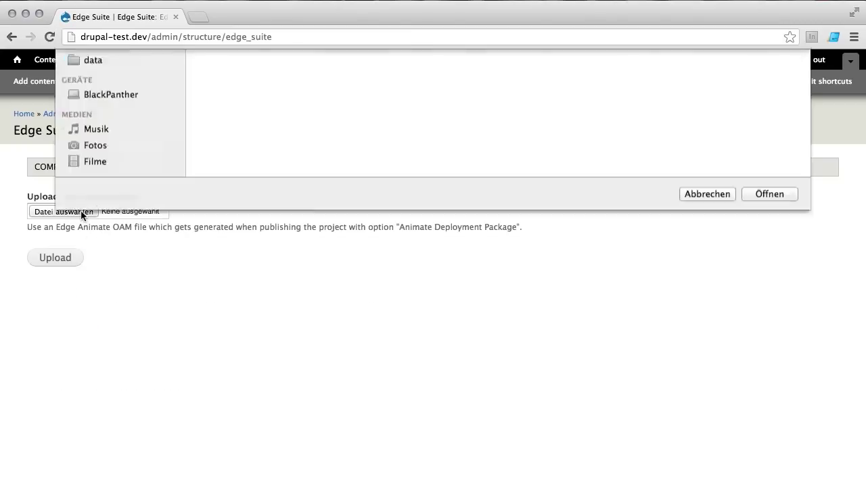
click(364, 147)
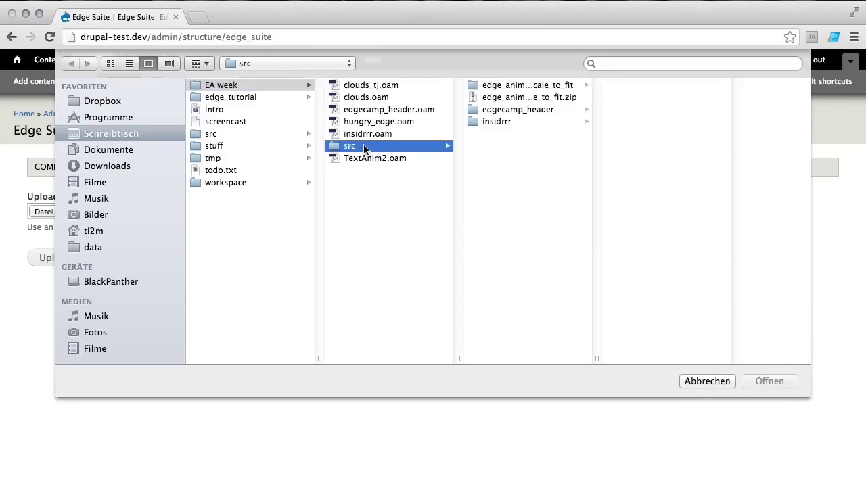
click(540, 112)
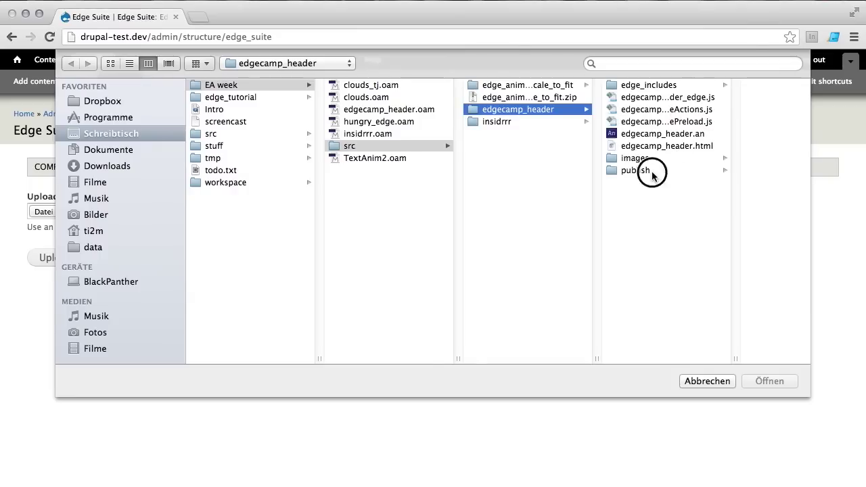
click(647, 170)
click(729, 86)
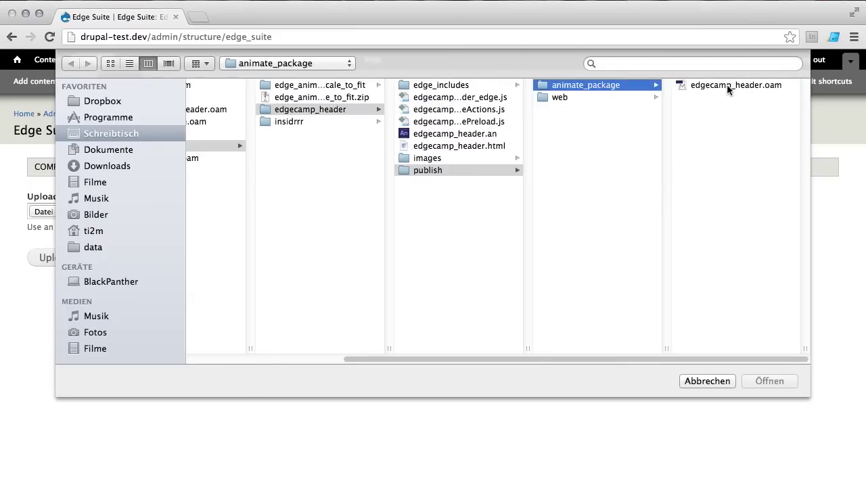
click(729, 86)
click(770, 382)
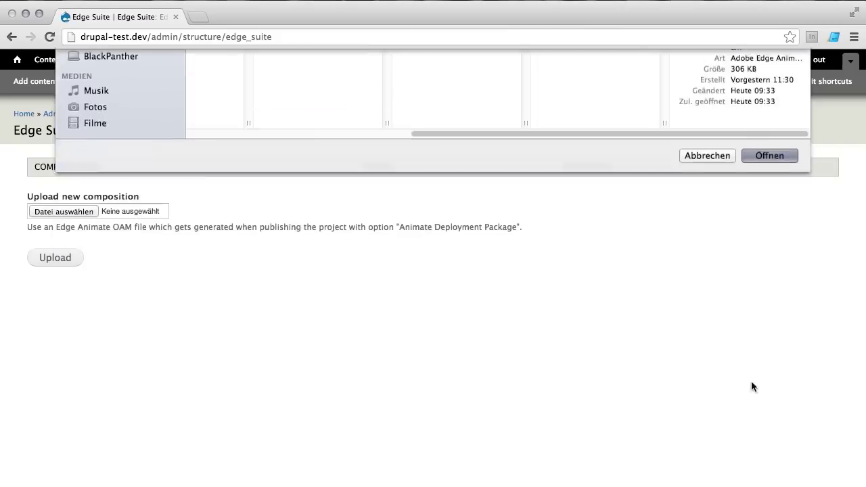
click(65, 263)
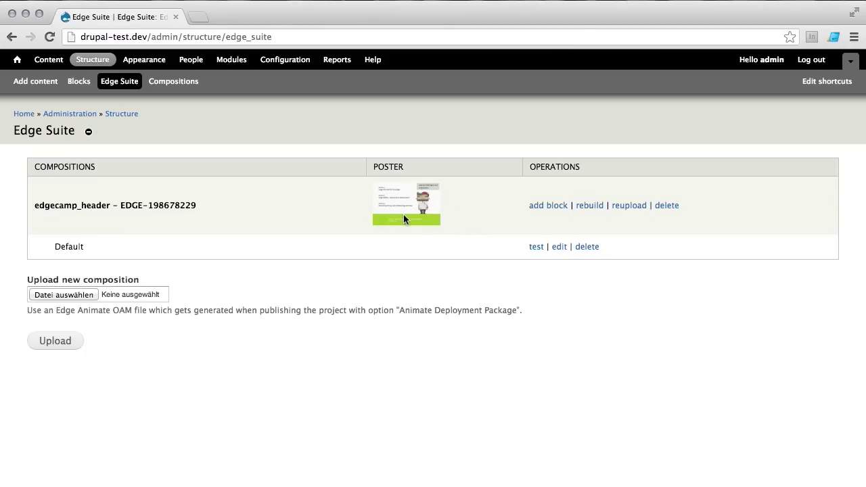
Step: In Structure > Blocks, assign the edgecamp_header composition block to Banner and save blocks
click(93, 59)
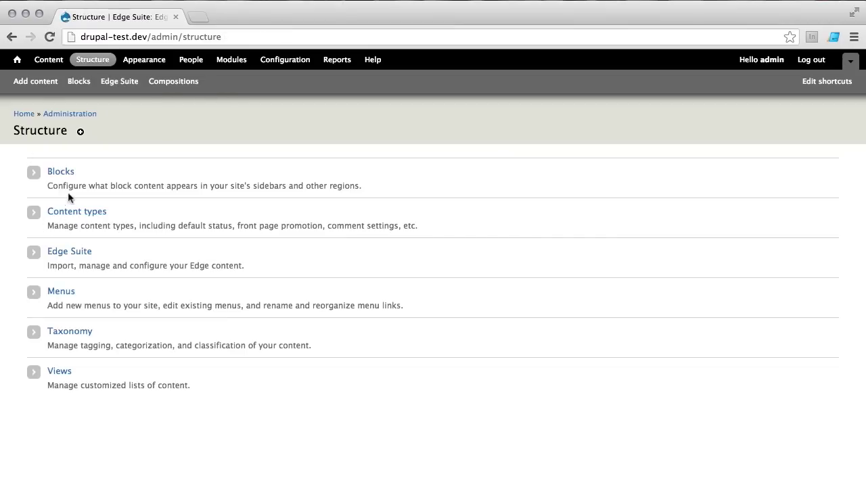
click(66, 172)
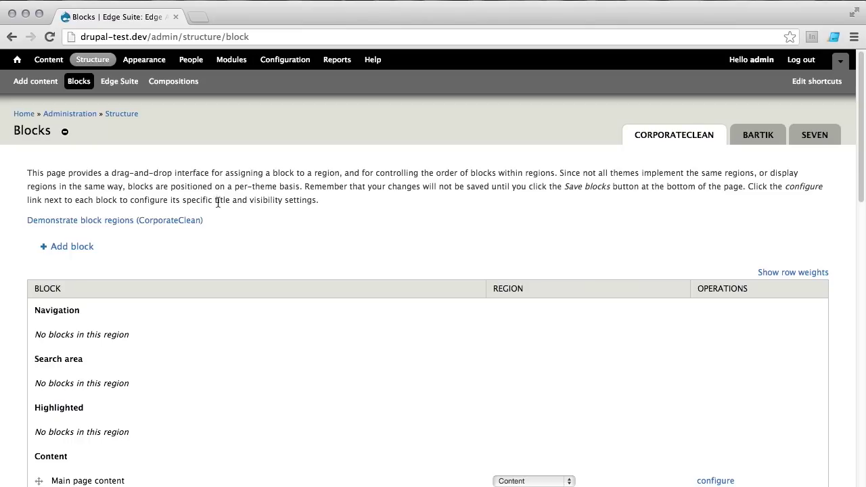
scroll(351, 234, down, 5)
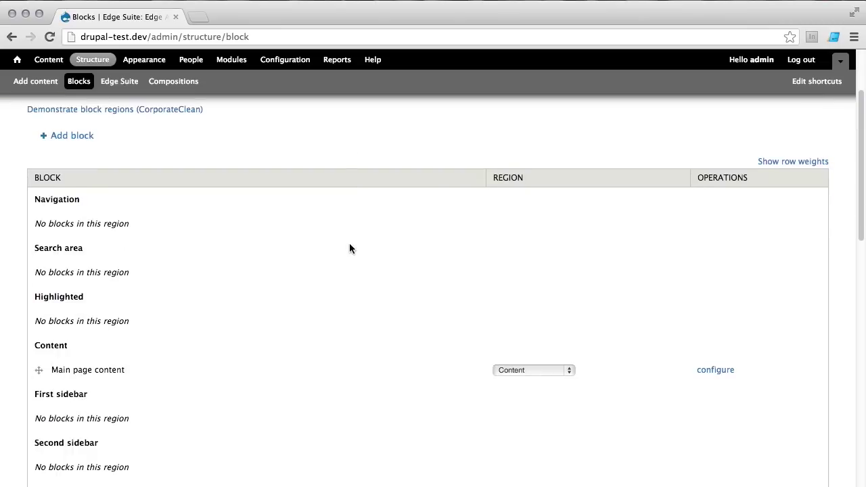
scroll(349, 248, down, 5)
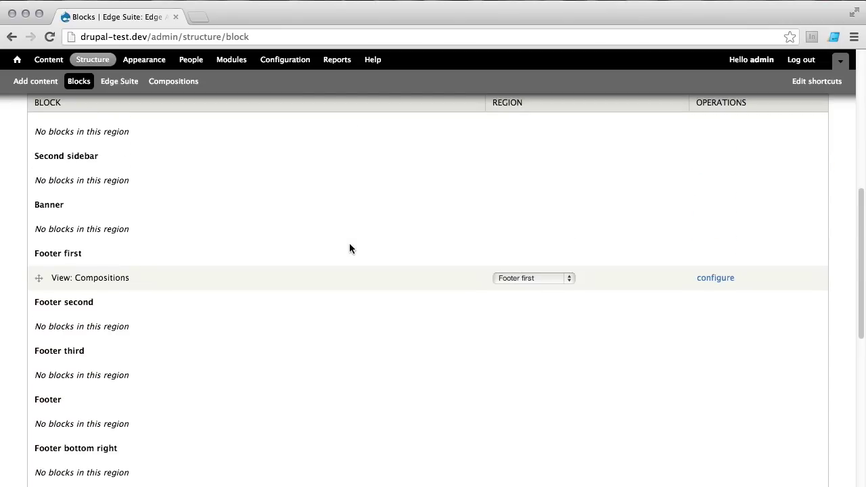
scroll(350, 250, down, 3)
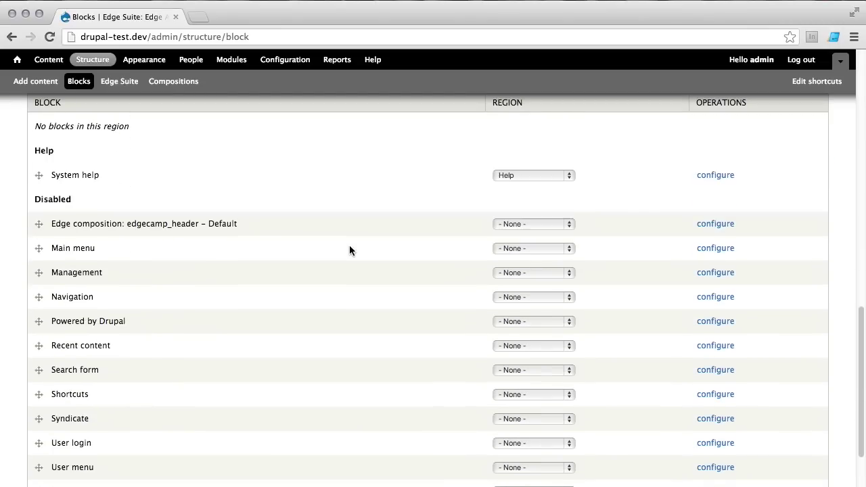
click(535, 224)
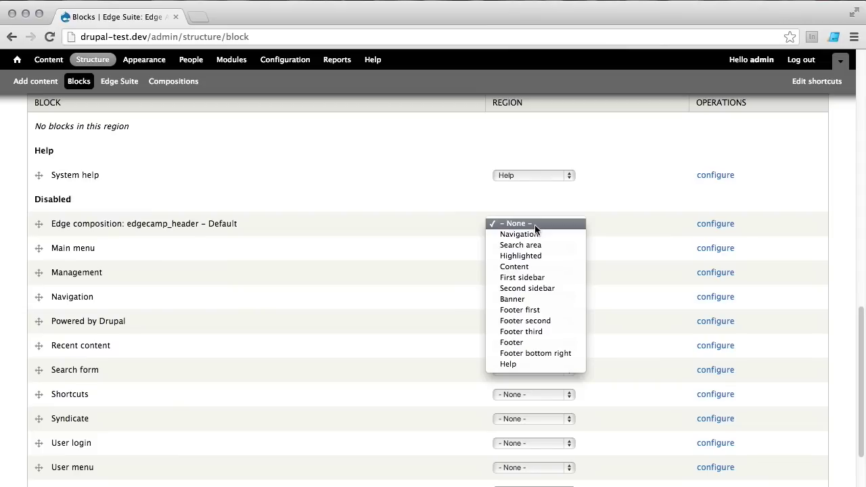
click(545, 299)
scroll(379, 298, down, 2)
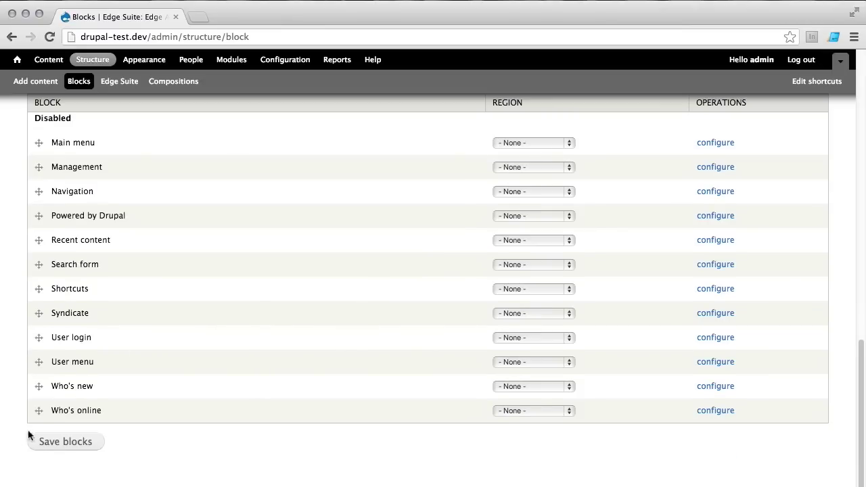
click(54, 443)
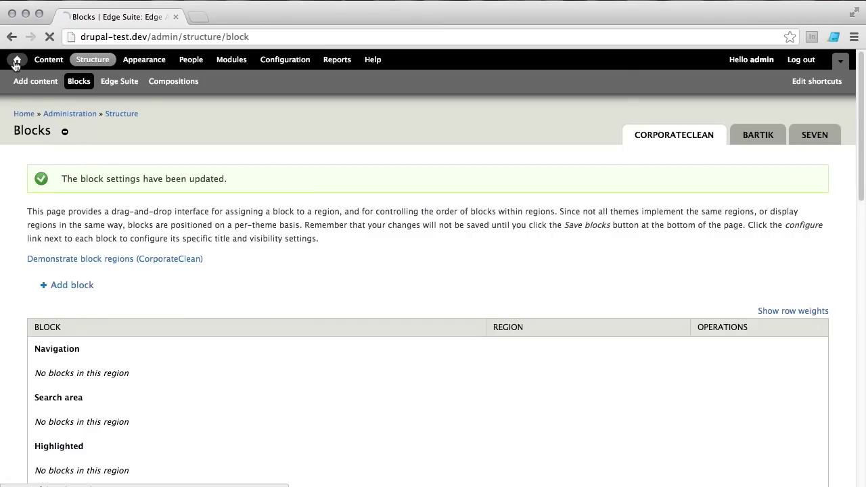
Step: Watch the edgecamp_header banner animation on the home page, then bring up the block's gear menu
click(16, 61)
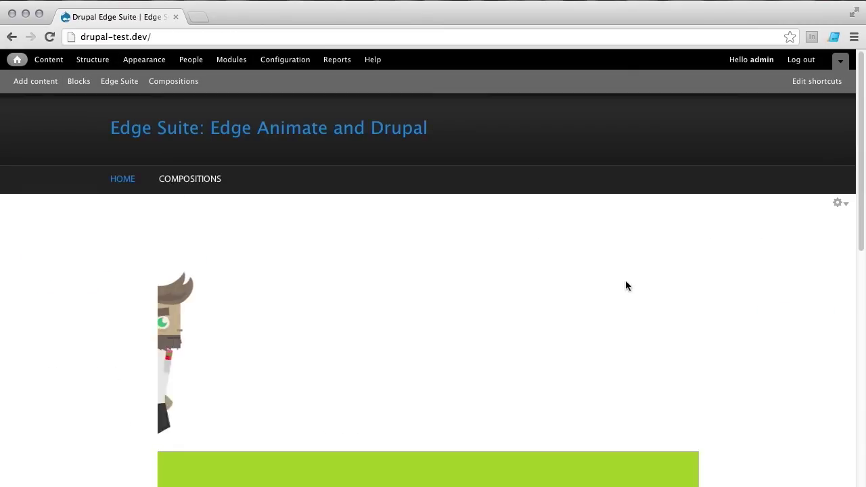
scroll(620, 306, down, 2)
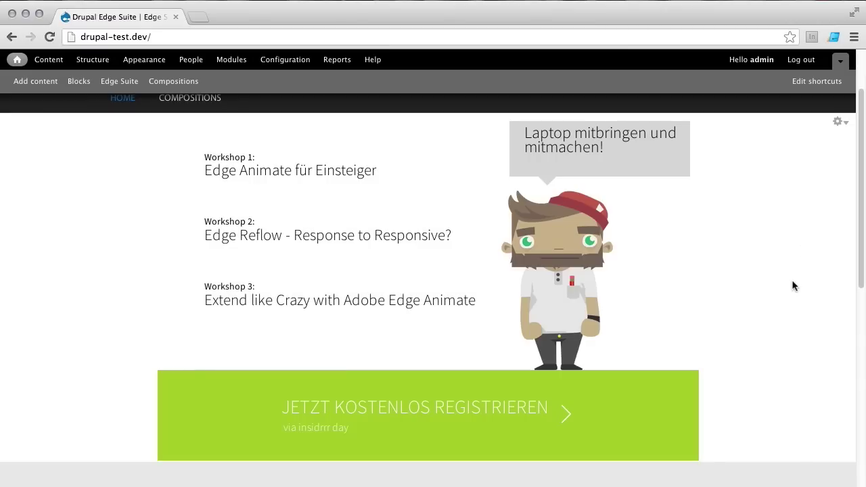
scroll(788, 285, down, 1)
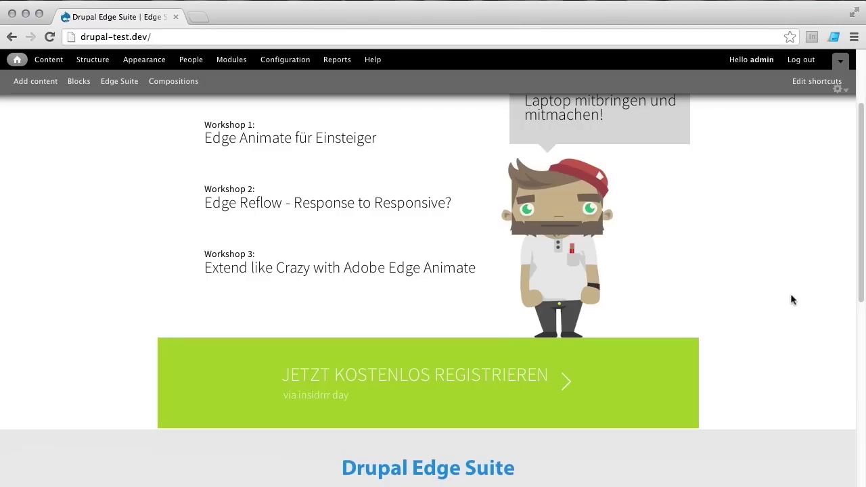
scroll(793, 291, up, 3)
click(839, 203)
Step: Restrict the composition block to the <front> page only and save the block
click(815, 218)
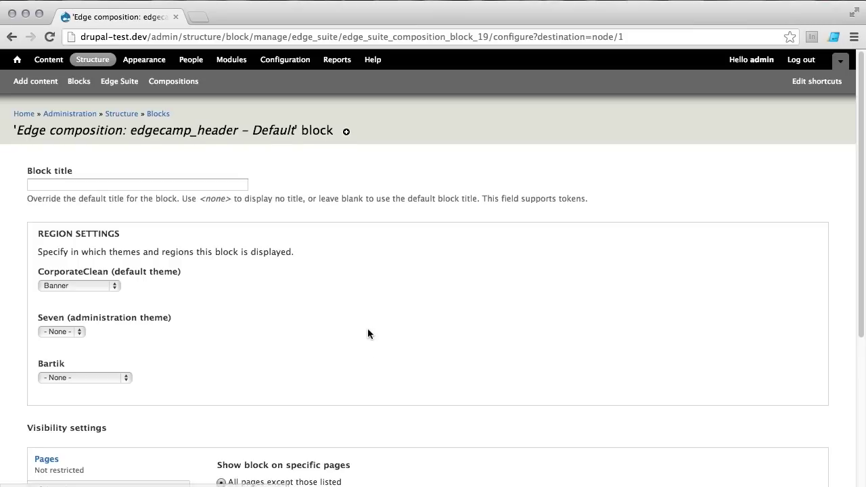
scroll(352, 329, down, 6)
scroll(320, 335, down, 2)
click(221, 277)
click(240, 316)
text(<front>)
scroll(321, 350, down, 1)
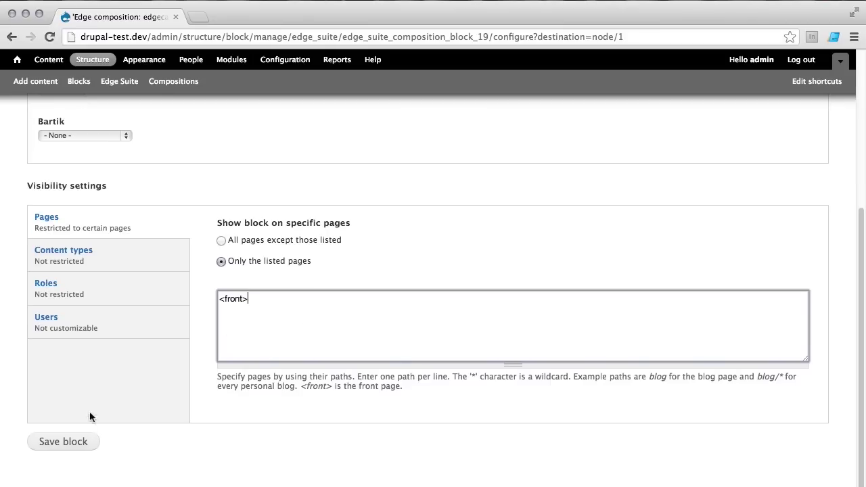
click(85, 440)
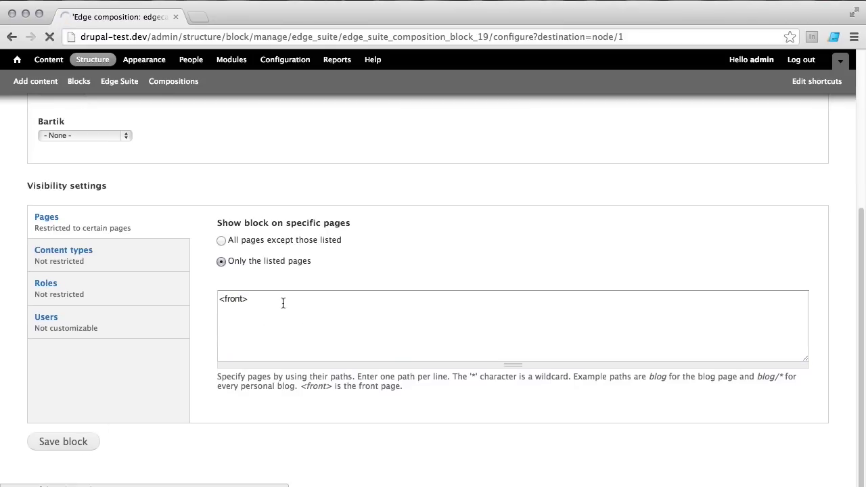
scroll(440, 304, down, 3)
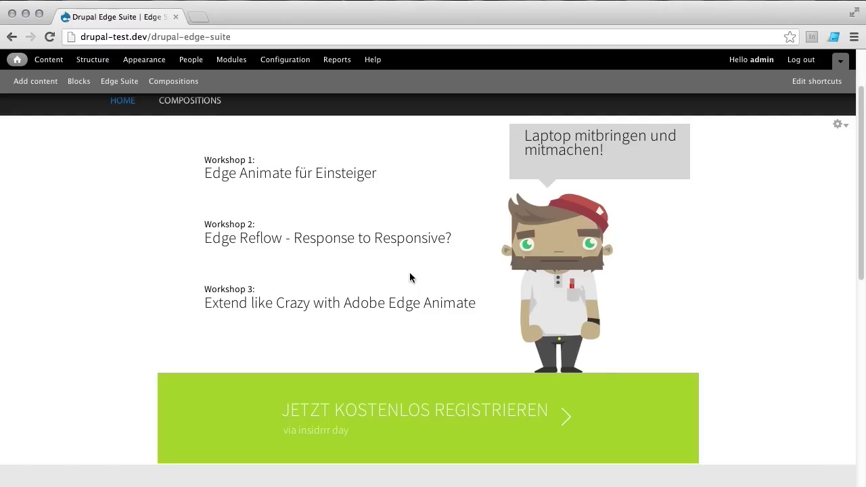
Step: Scroll down to the Latest animations block showing Edge Week, Trainings and Insidrrr
scroll(411, 279, down, 3)
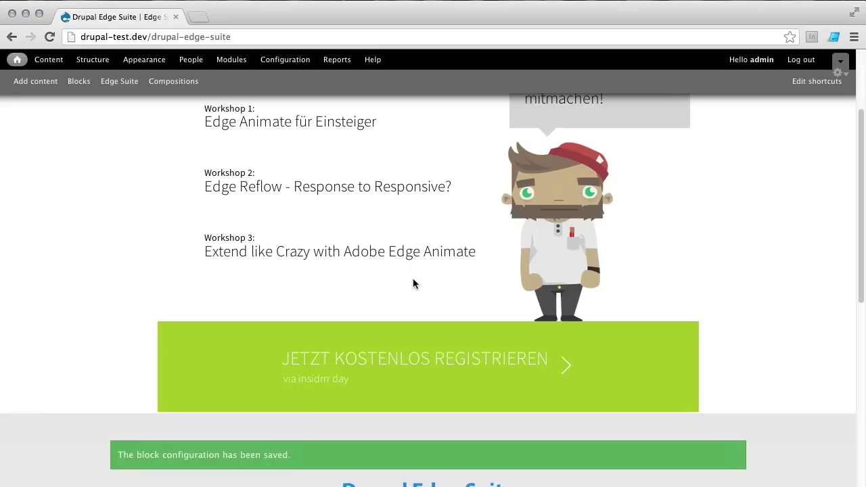
scroll(411, 279, down, 8)
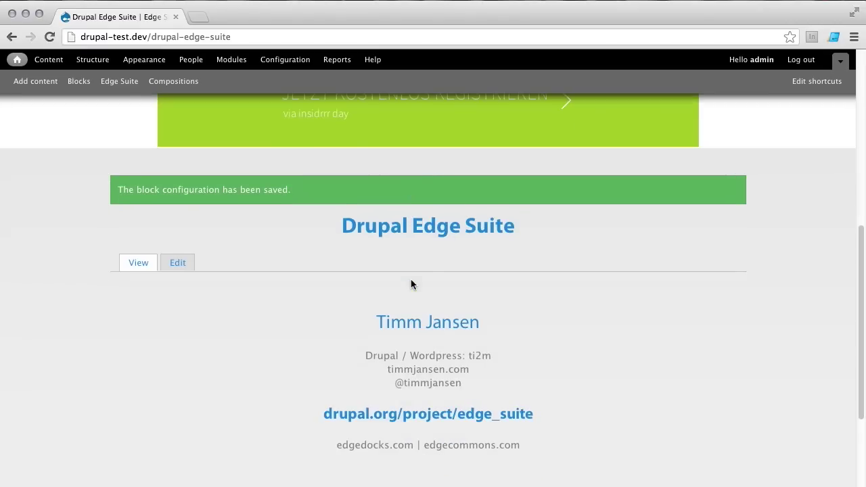
scroll(411, 279, down, 3)
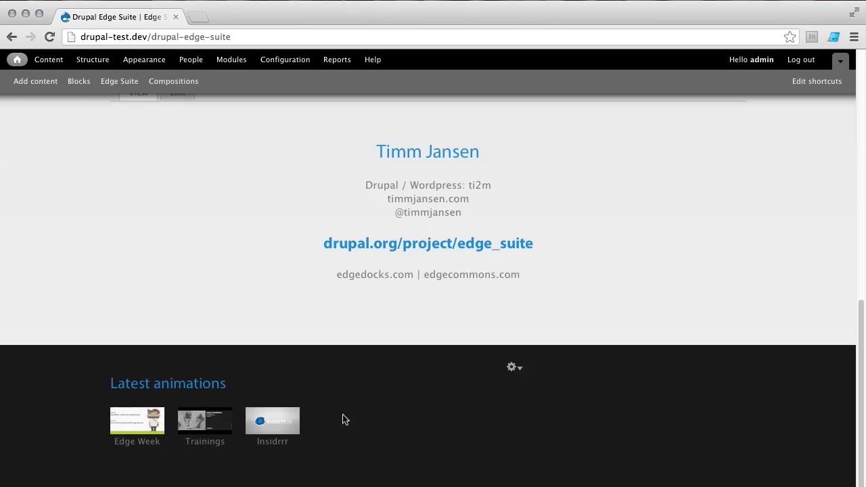
click(276, 426)
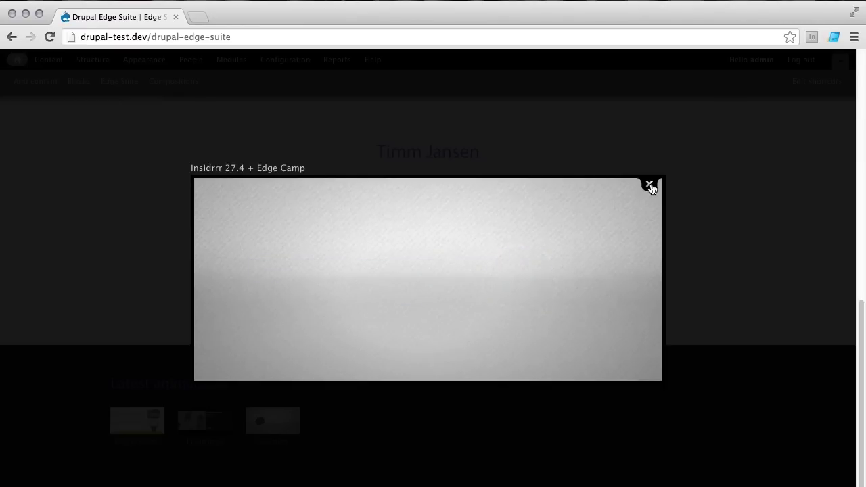
click(650, 185)
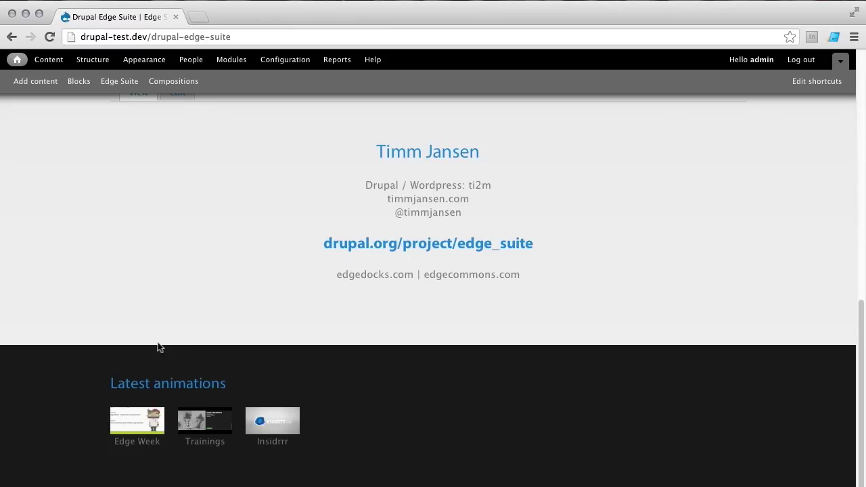
Step: Create a new Animation content item from Add content
mouse_move(255, 366)
scroll(269, 377, up, 15)
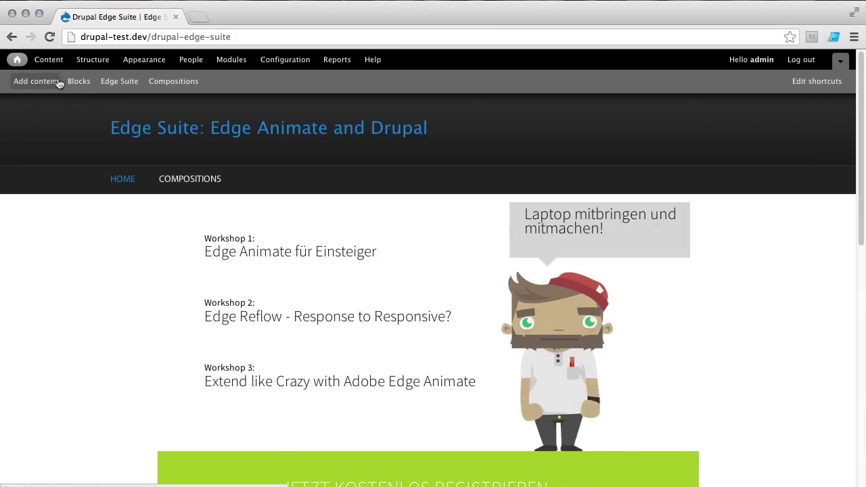
click(48, 81)
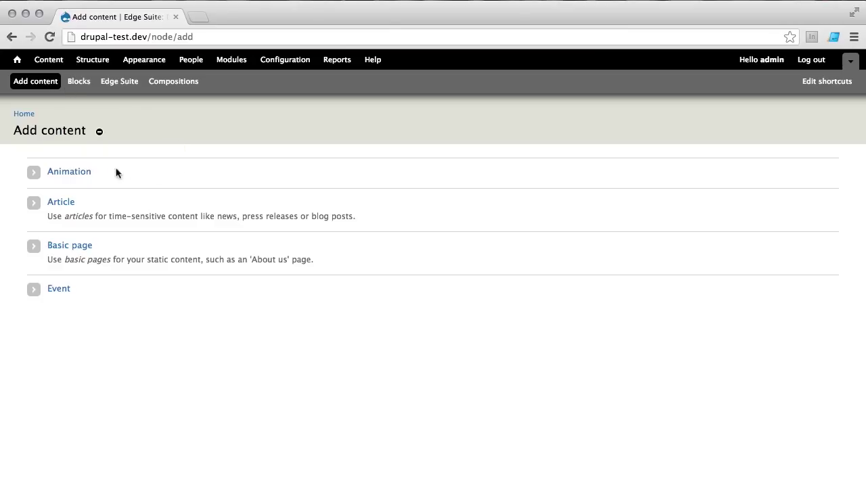
click(69, 174)
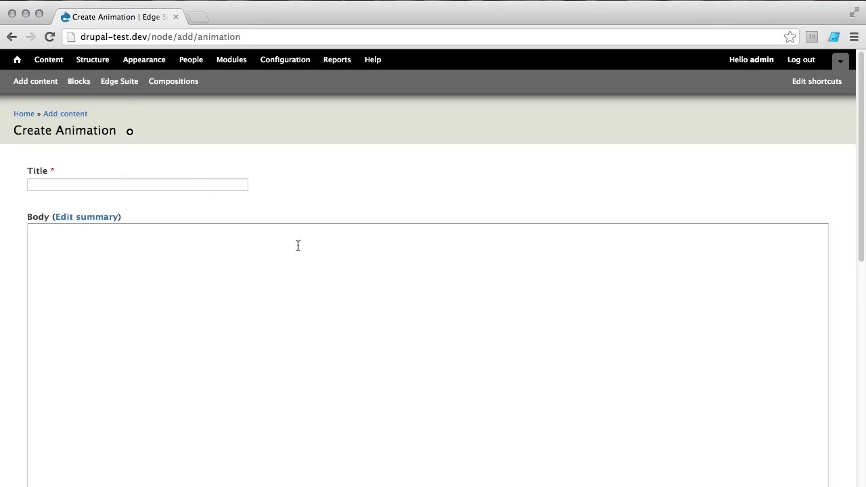
scroll(298, 247, down, 1)
scroll(299, 248, down, 4)
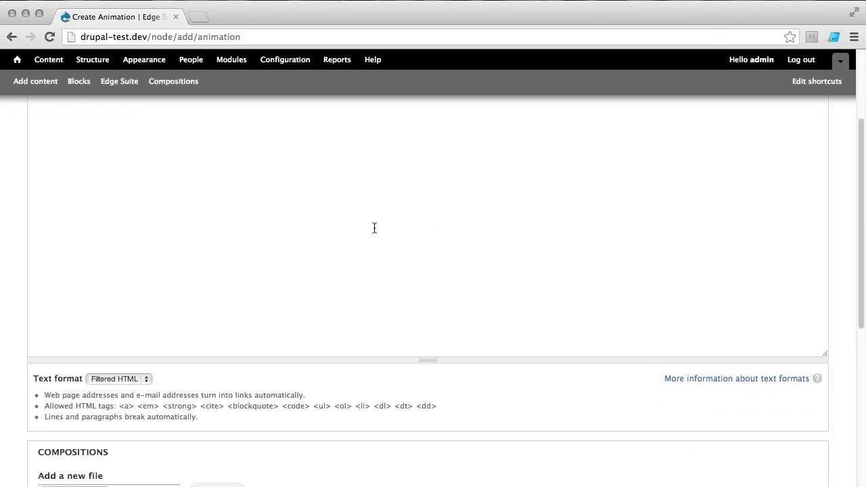
scroll(337, 238, down, 4)
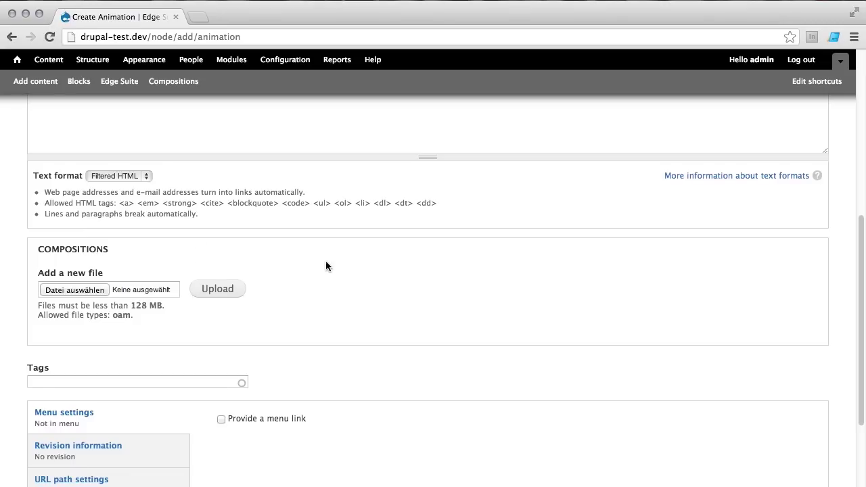
scroll(326, 264, up, 10)
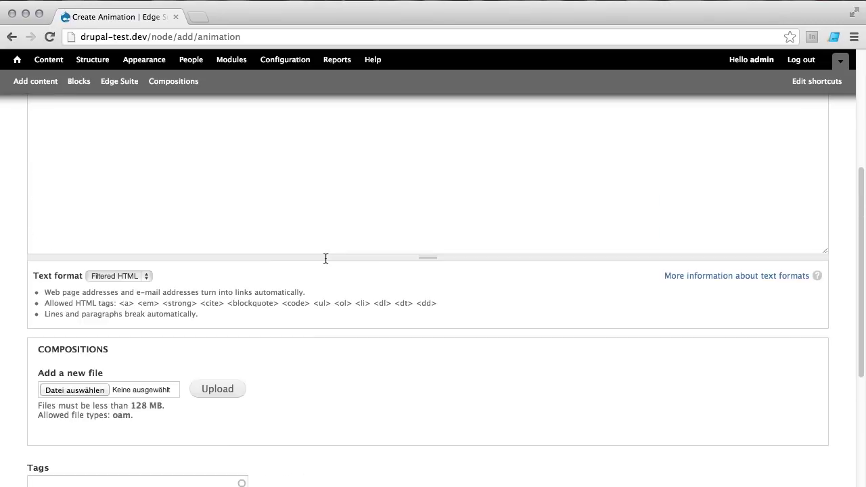
Step: Title it 'Scale to fit' and credit the demo's author in the body with 'Demo by'
click(120, 186)
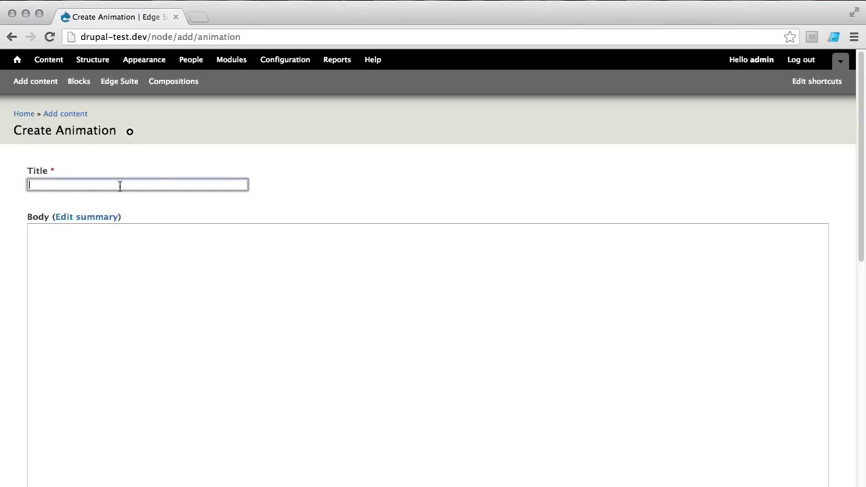
text(Sca)
key(Down)
key(Return)
click(181, 298)
text(Sarah Hunt)
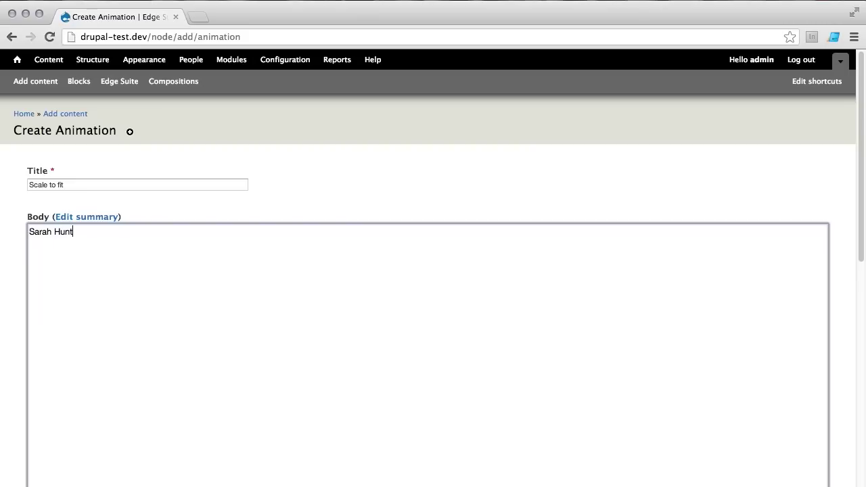
text(s)
text(Demo by)
scroll(189, 309, down, 10)
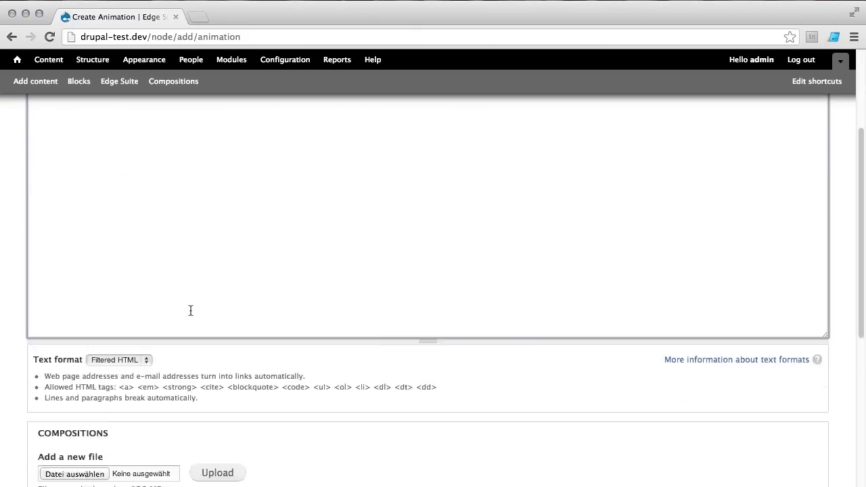
Step: Upload src/clouds.oam as the animation's composition
click(107, 283)
click(209, 144)
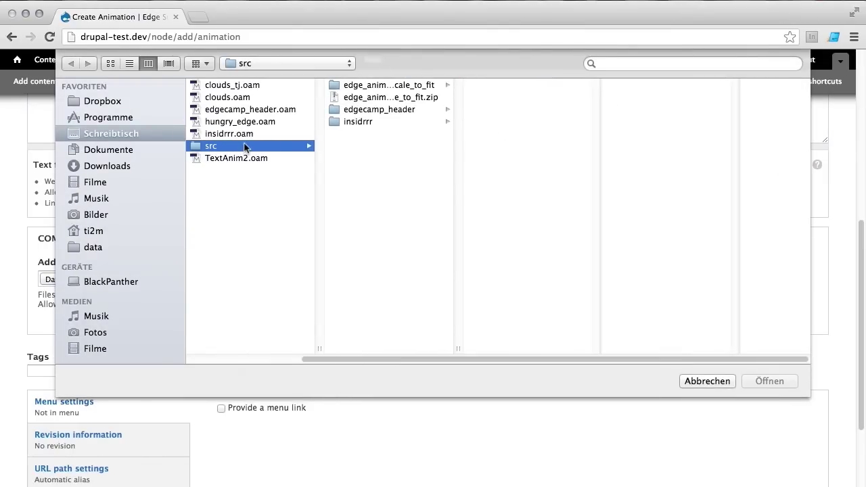
click(227, 97)
click(769, 381)
click(233, 279)
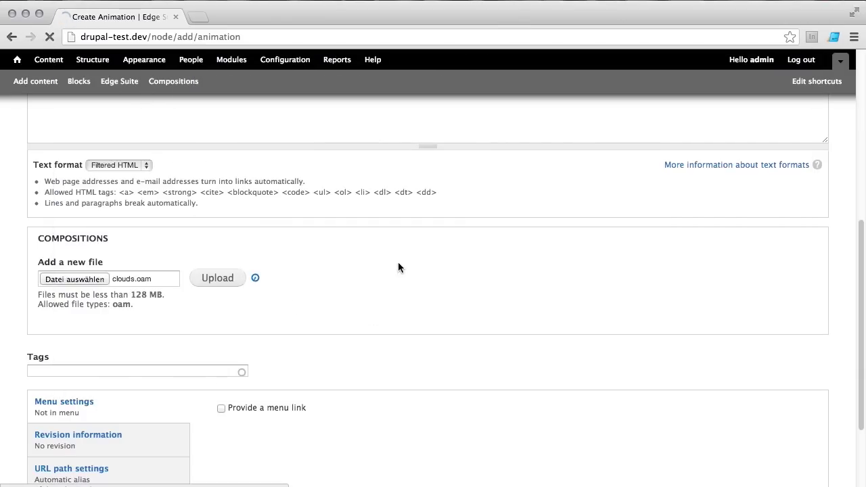
scroll(384, 289, down, 5)
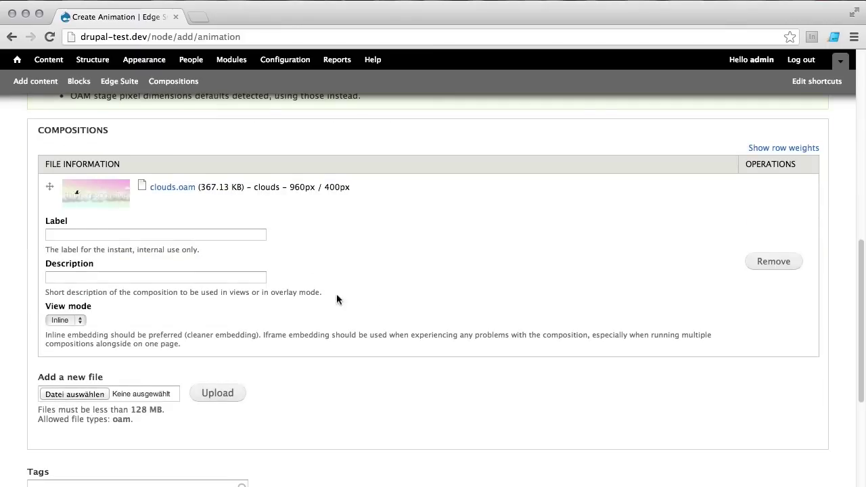
Step: Fill in the composition label and set its description to 'Birds flying in the sky'
click(184, 235)
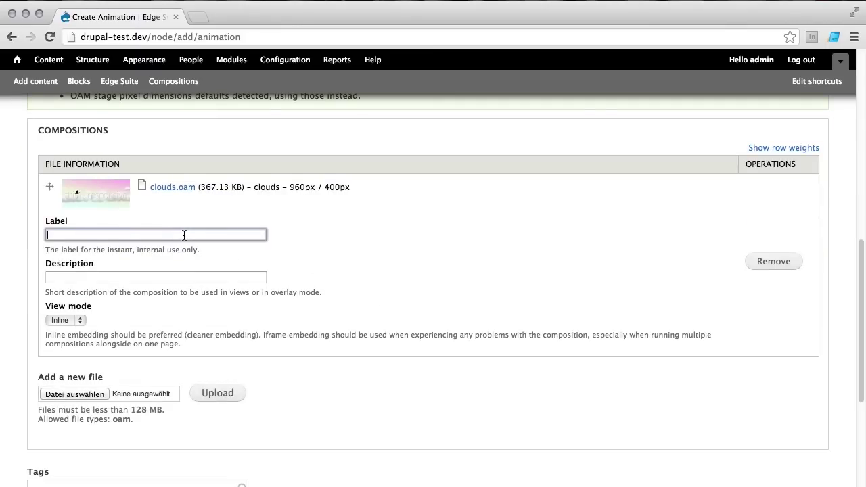
text(S)
key(Down)
key(Down)
key(Return)
click(164, 276)
text(B)
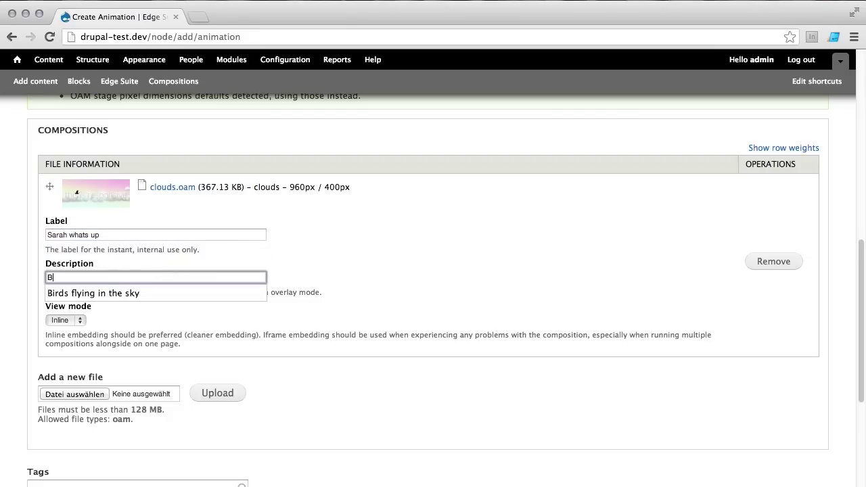
key(Down)
key(Return)
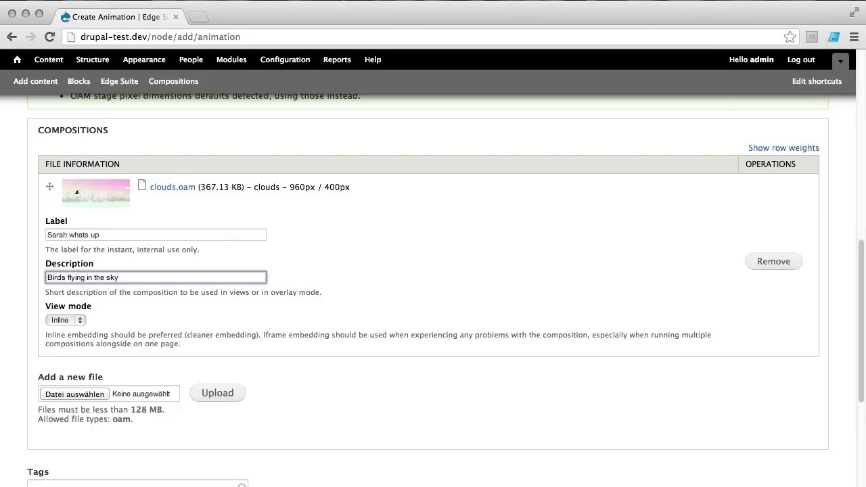
scroll(172, 287, down, 1)
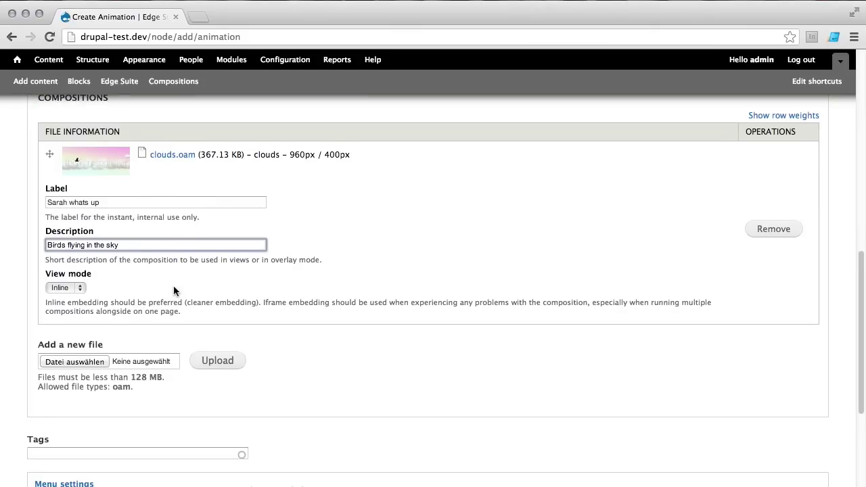
scroll(173, 287, down, 1)
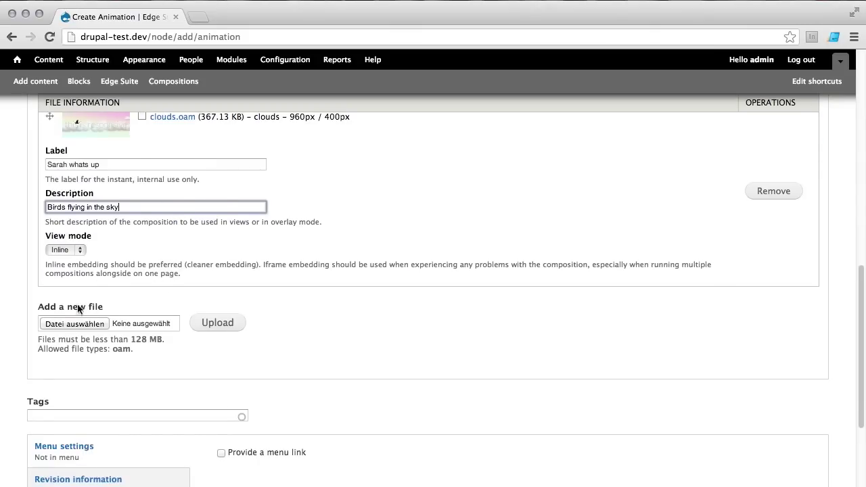
Step: Tag the animation adaptive, banner and birds
scroll(78, 319, down, 2)
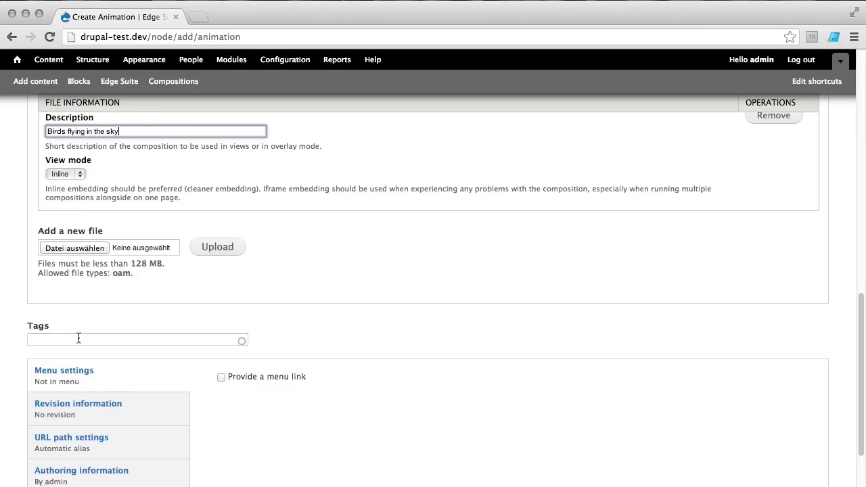
click(79, 339)
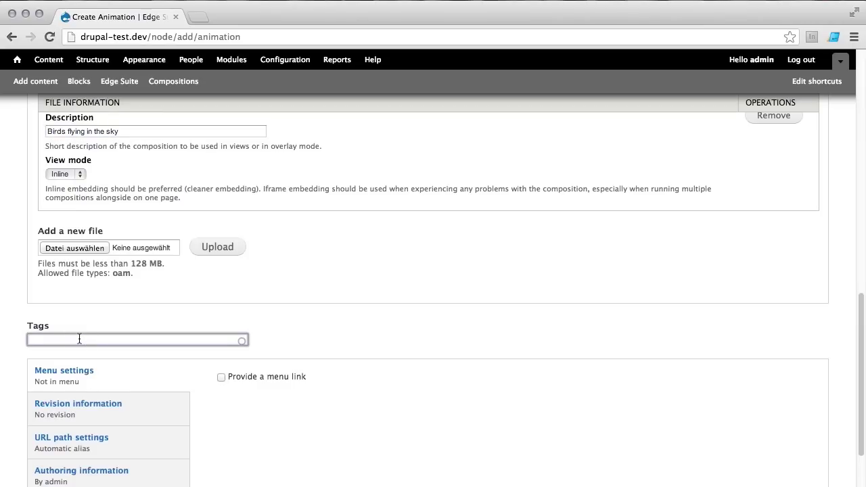
text(ap)
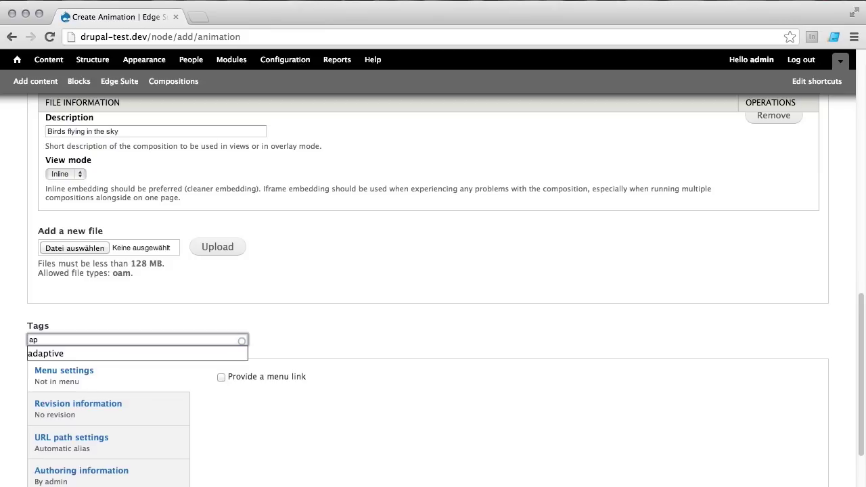
key(Down)
key(Return)
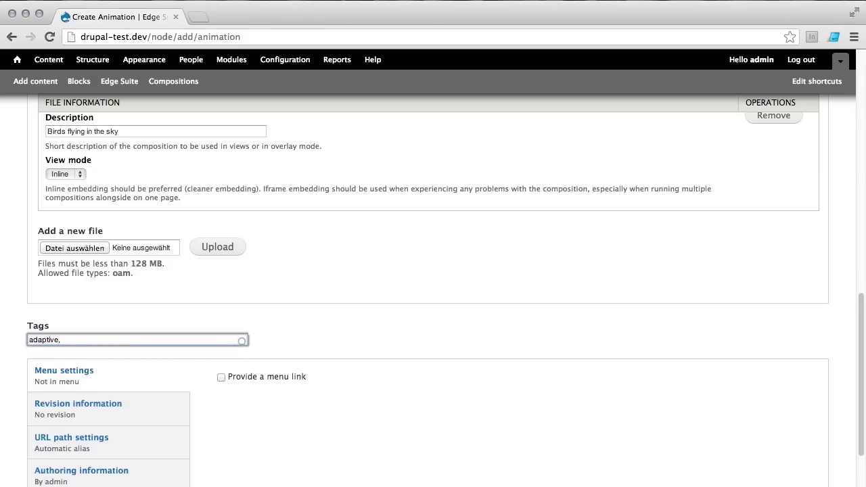
text(, banner)
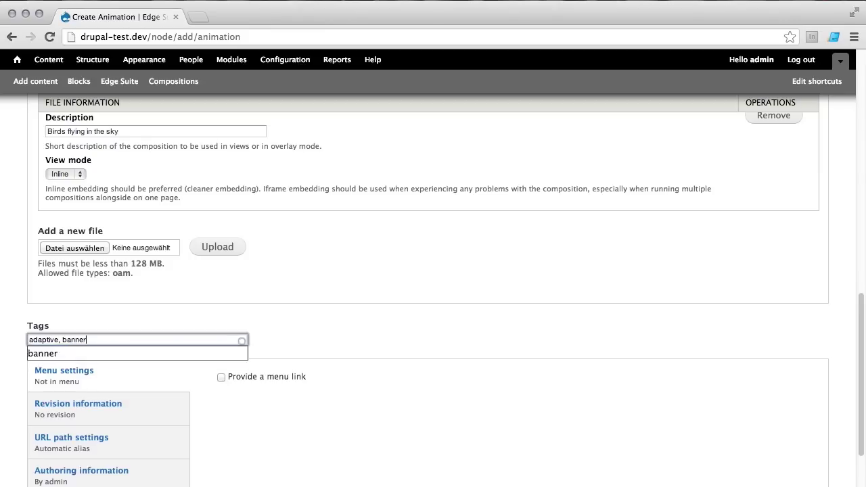
key(Down)
key(Return)
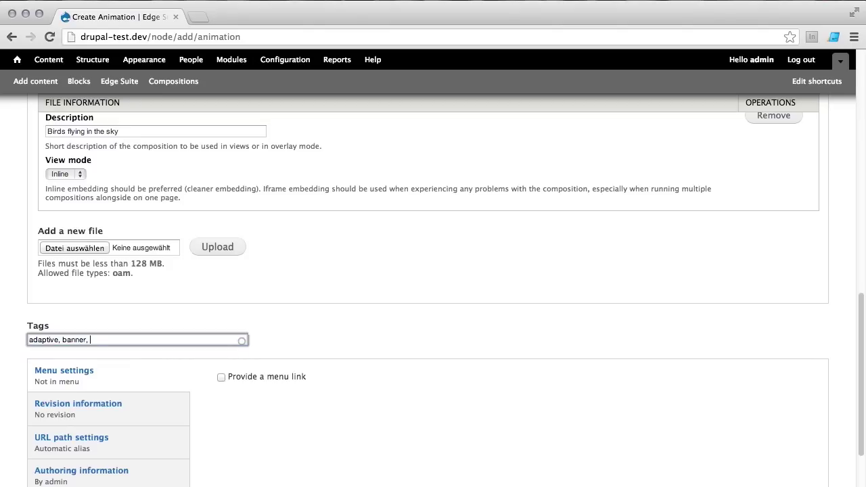
text(, birds)
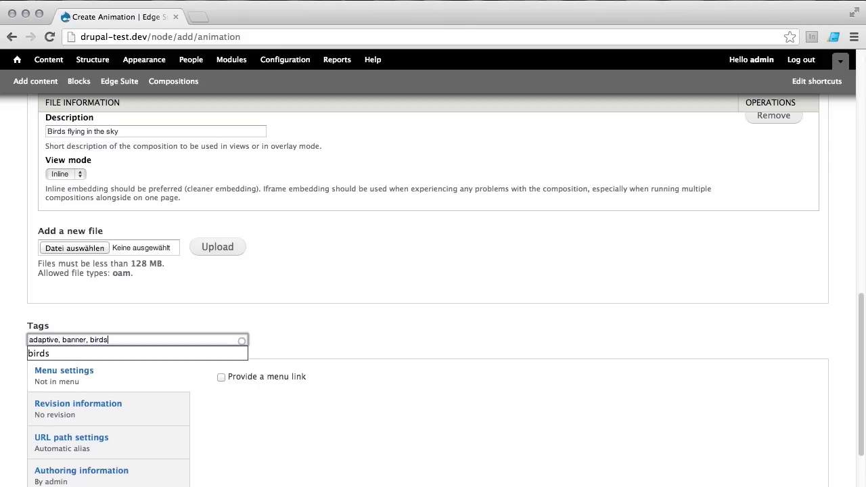
click(249, 367)
scroll(252, 370, down, 3)
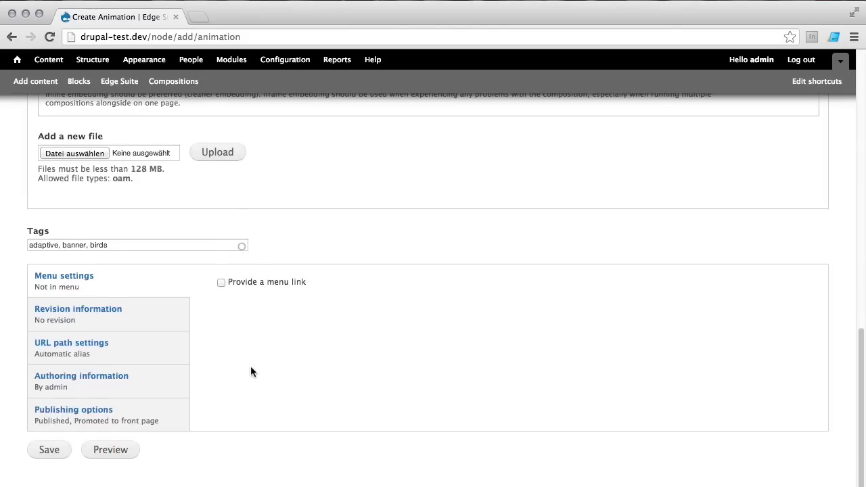
Step: Save the Scale to fit animation and scroll through its new page
click(50, 442)
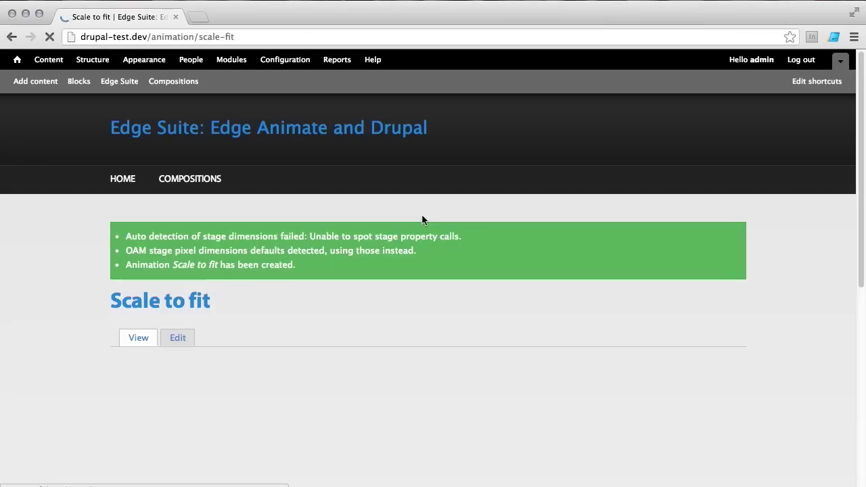
scroll(747, 362, down, 5)
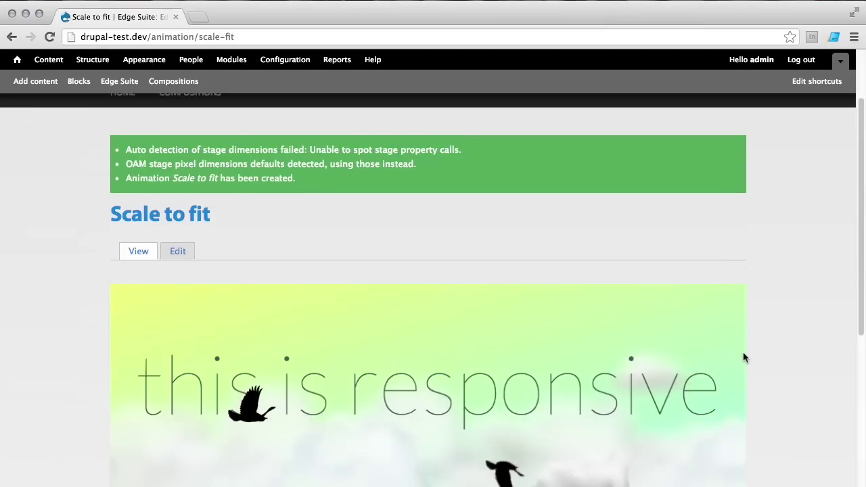
scroll(747, 362, down, 6)
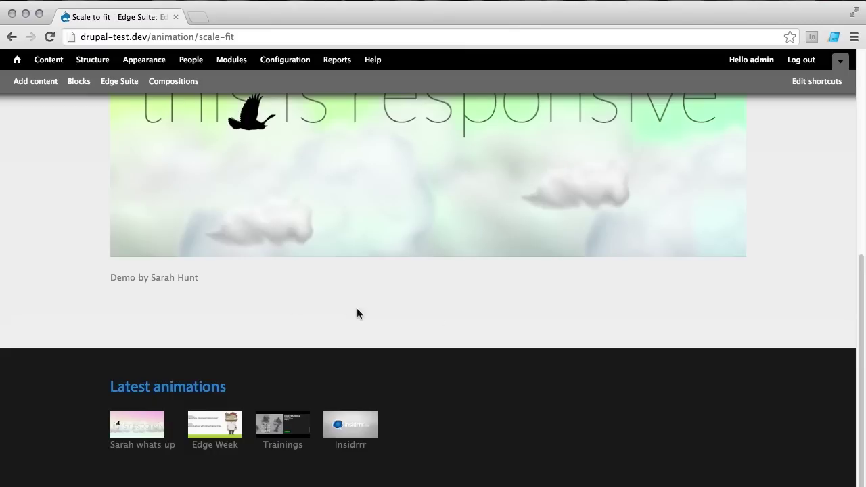
scroll(799, 314, up, 5)
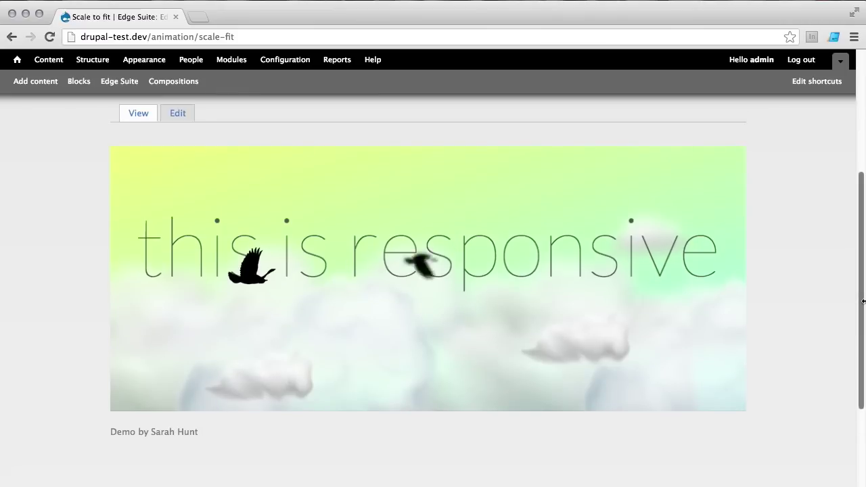
Step: Narrow the browser window to check the banner rescales, then restore it to full width
drag(864, 301, 864, 300)
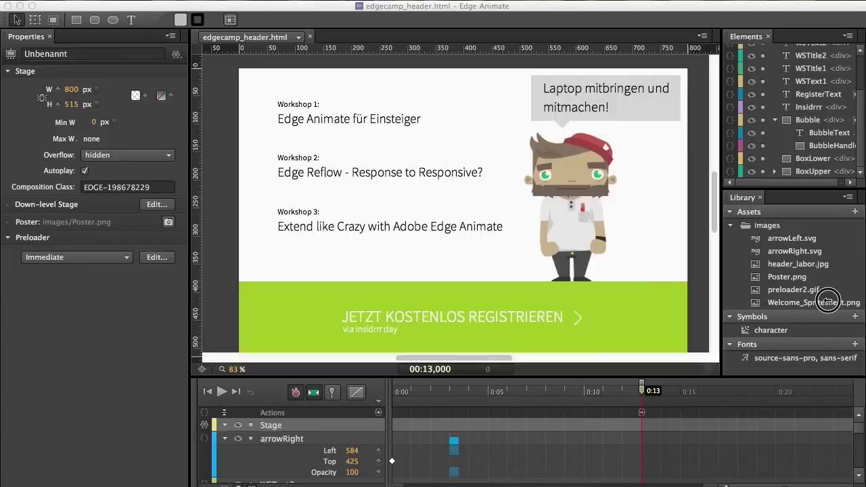
drag(808, 300, 368, 290)
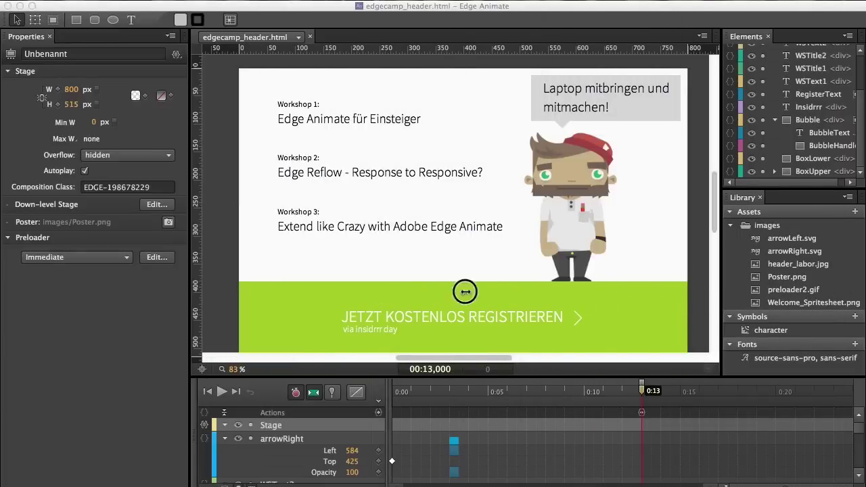
drag(465, 291, 857, 292)
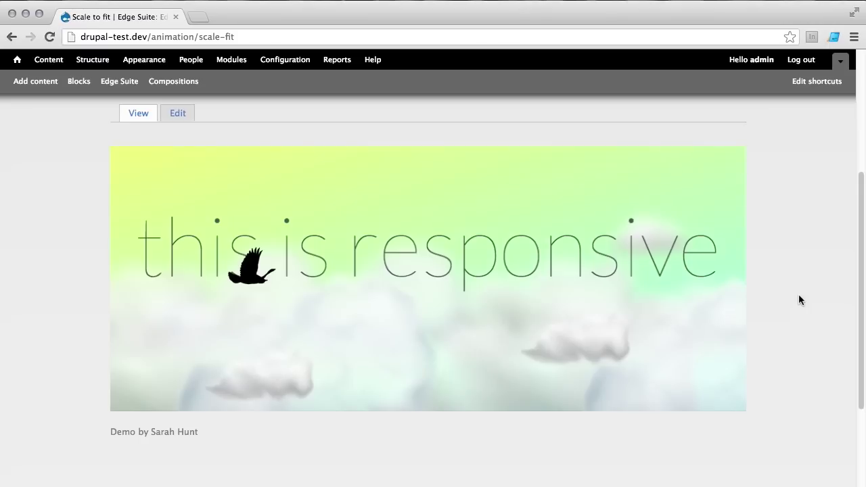
scroll(799, 295, down, 5)
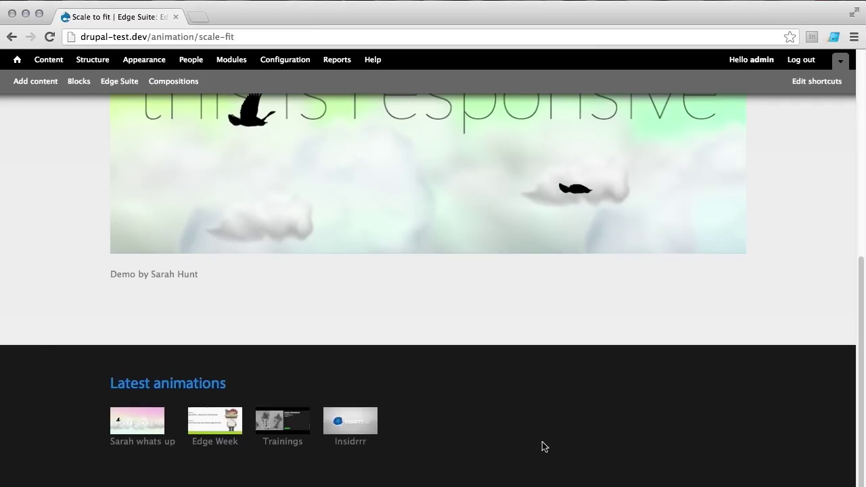
mouse_move(472, 399)
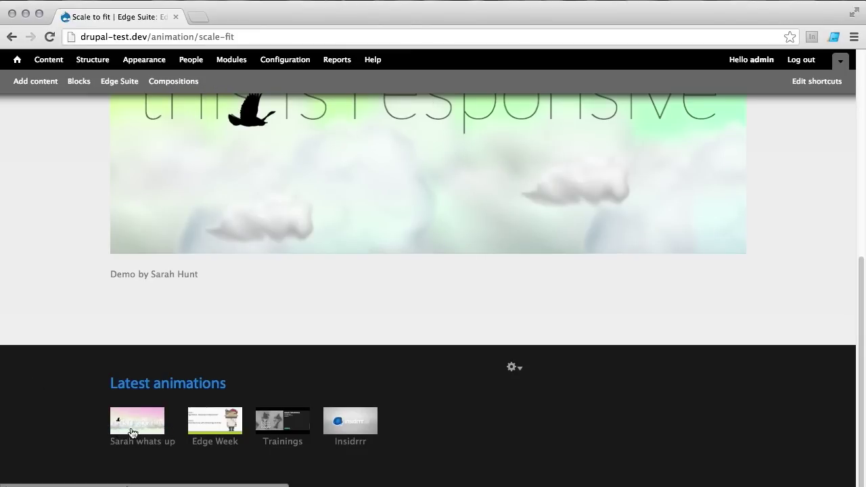
Step: Preview 'Sarah whats up' in its Colorbox overlay, close it, and return to the front page
click(142, 427)
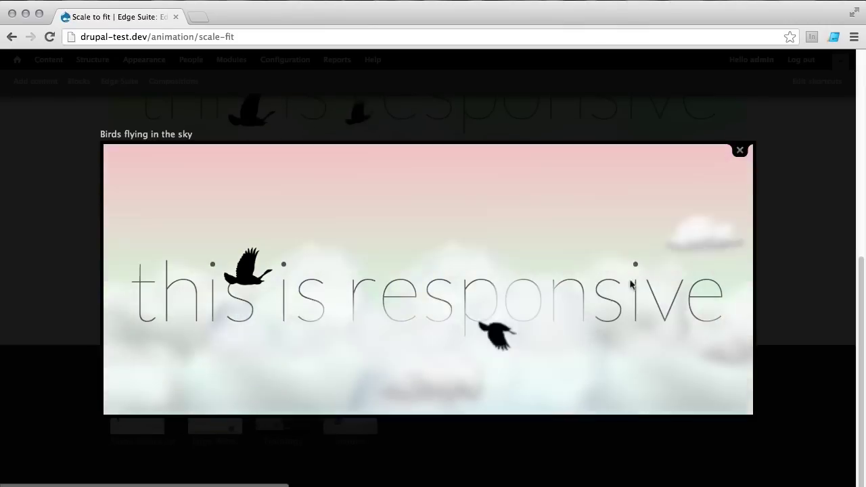
click(740, 150)
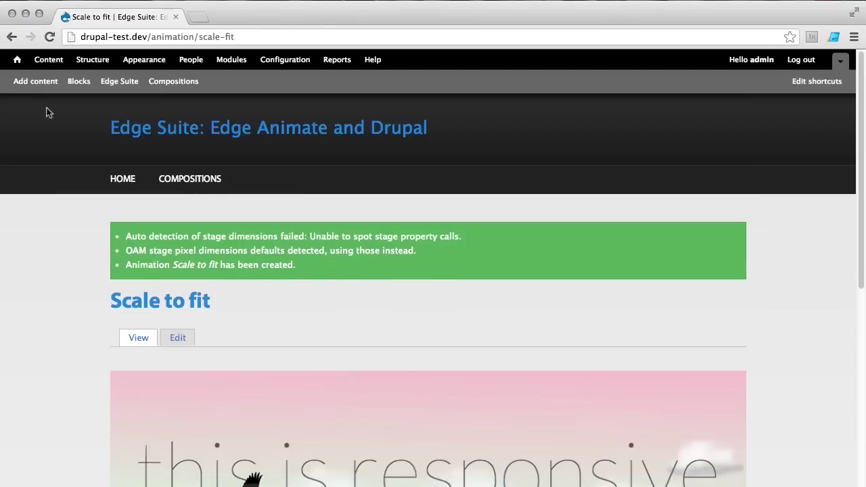
click(19, 60)
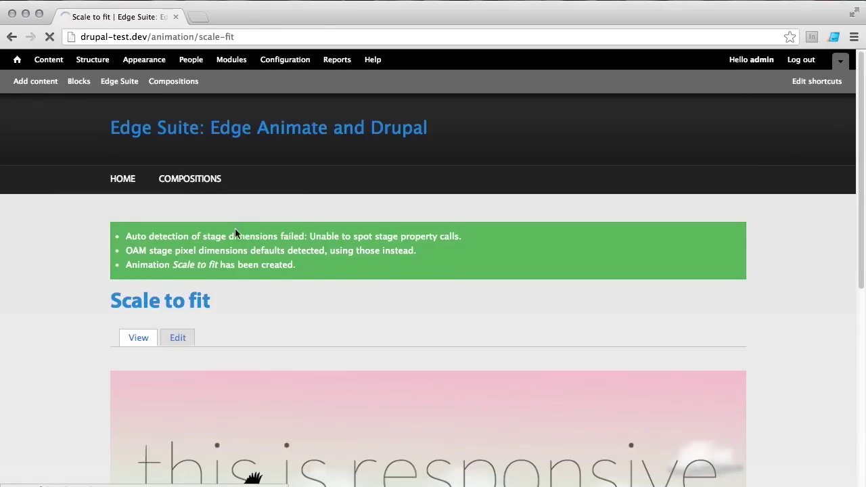
scroll(235, 262, down, 10)
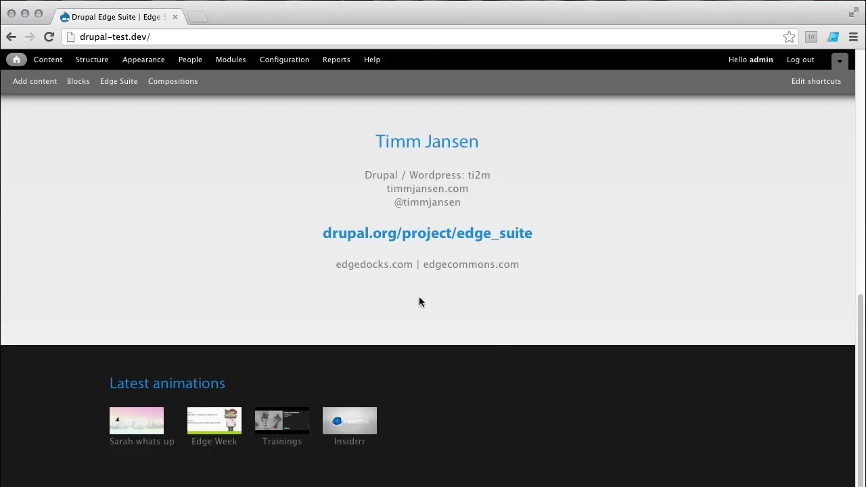
Step: Open the Compositions admin overview and highlight Hungry Edge's older 1.0.0 runtime
click(177, 85)
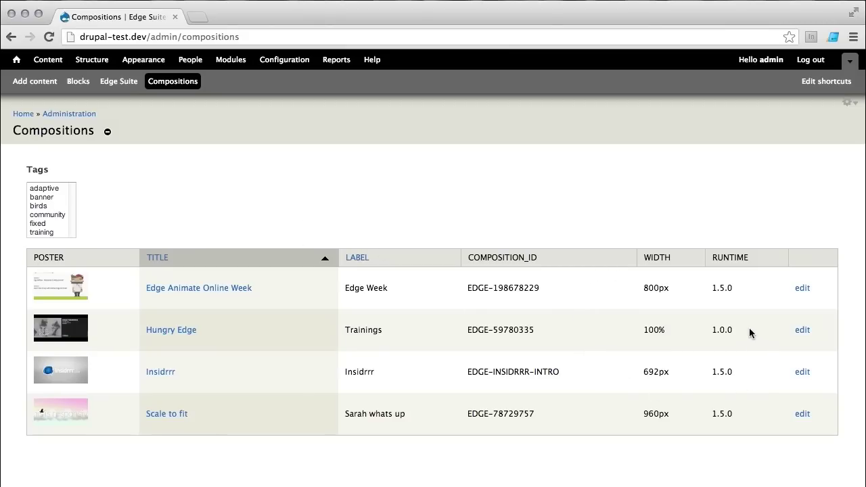
drag(712, 330, 738, 331)
Step: Filter the compositions list by the banner, fixed and birds tags, then go back home
click(265, 193)
click(43, 198)
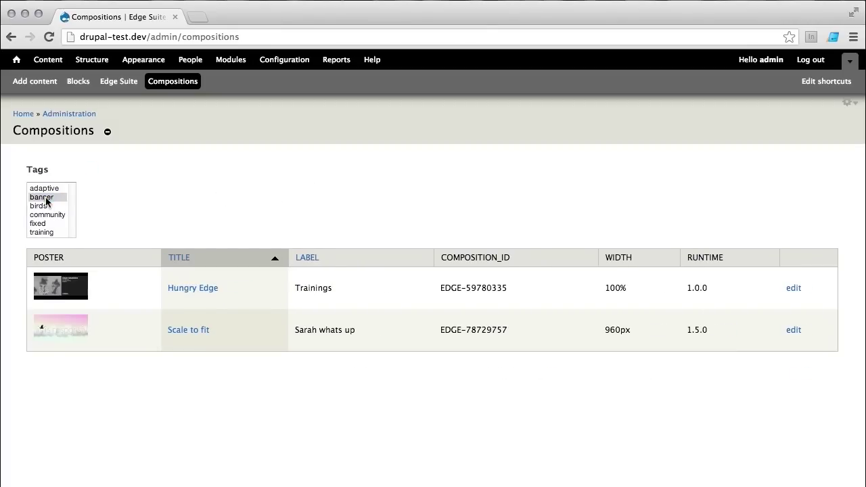
click(40, 224)
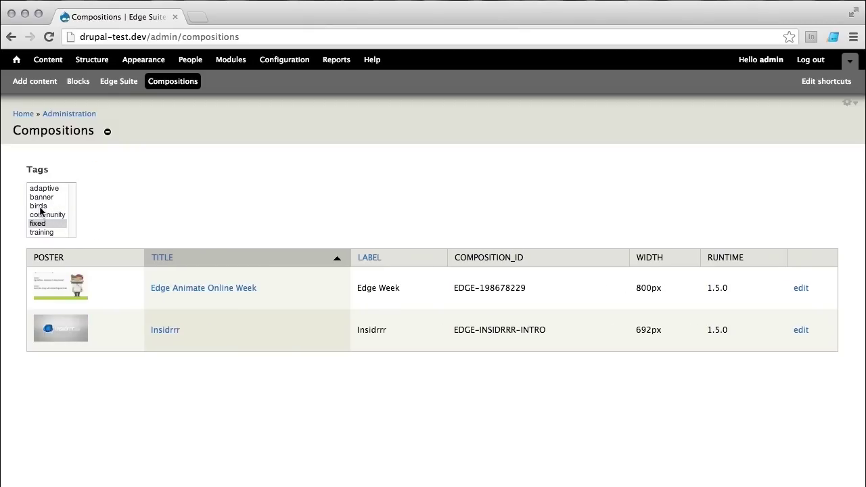
click(40, 206)
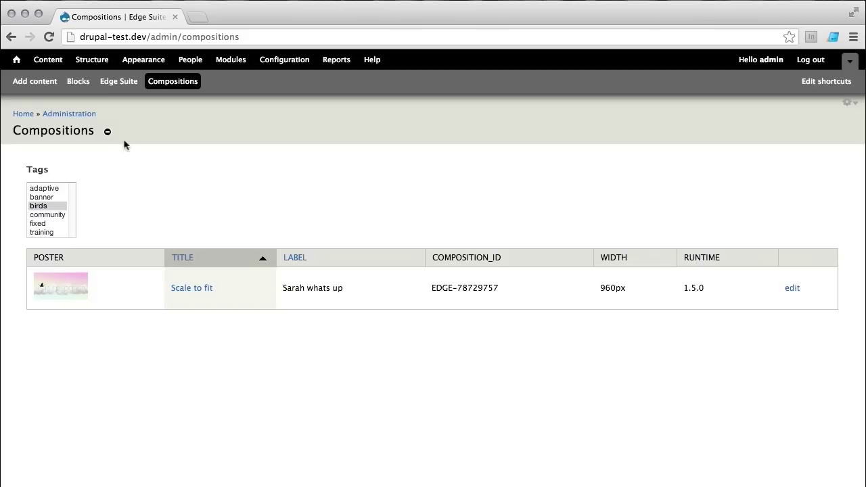
click(19, 60)
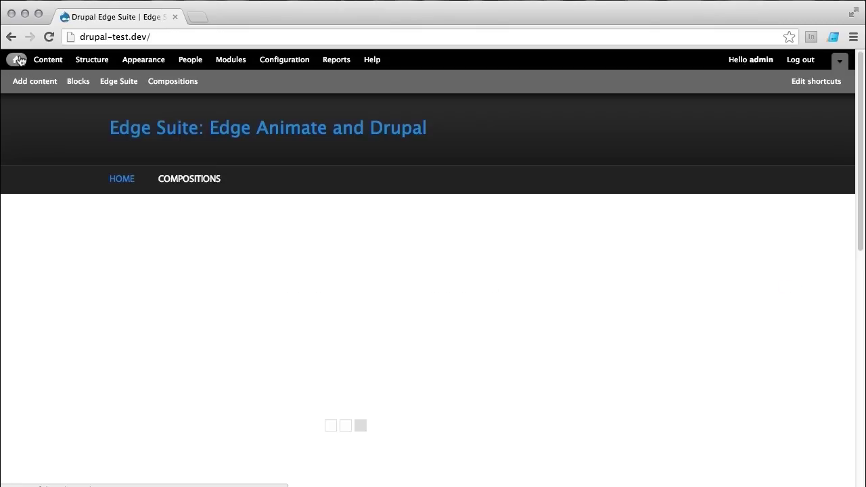
Step: Open the public Compositions page and scroll through its poster teasers for Scale to fit, Edge Animate Online Week and Hungry Edge
click(179, 186)
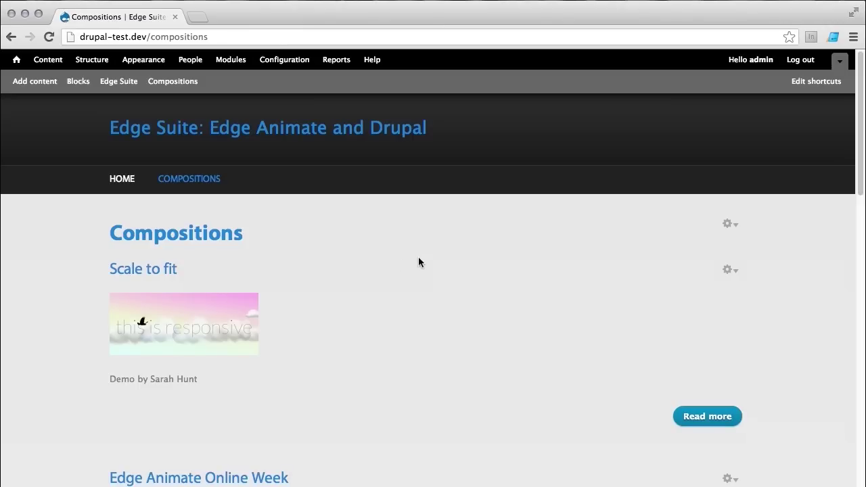
scroll(434, 265, down, 3)
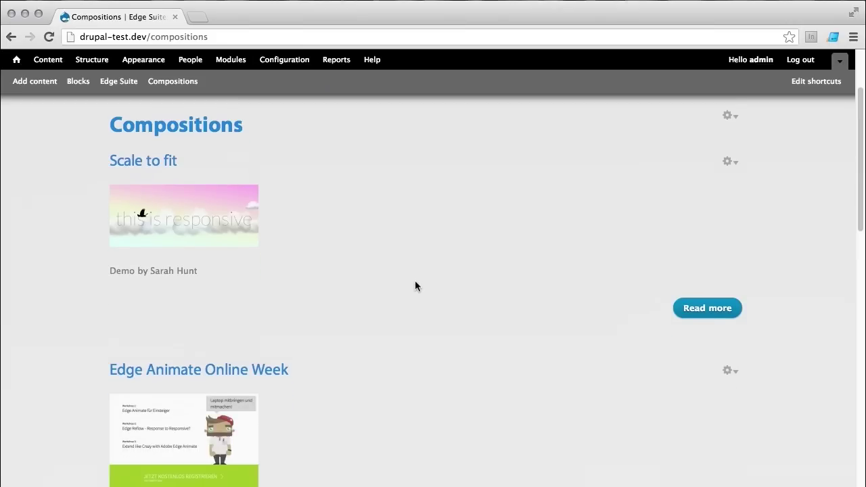
scroll(419, 278, down, 2)
scroll(424, 262, up, 2)
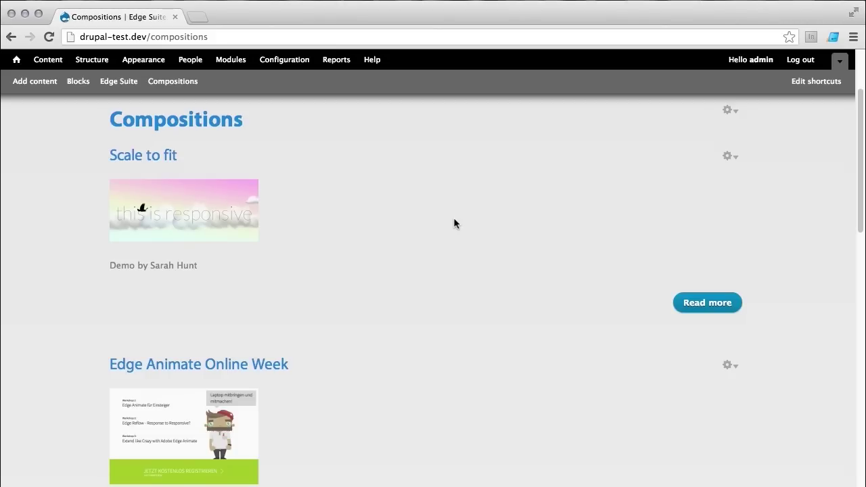
scroll(458, 234, down, 1)
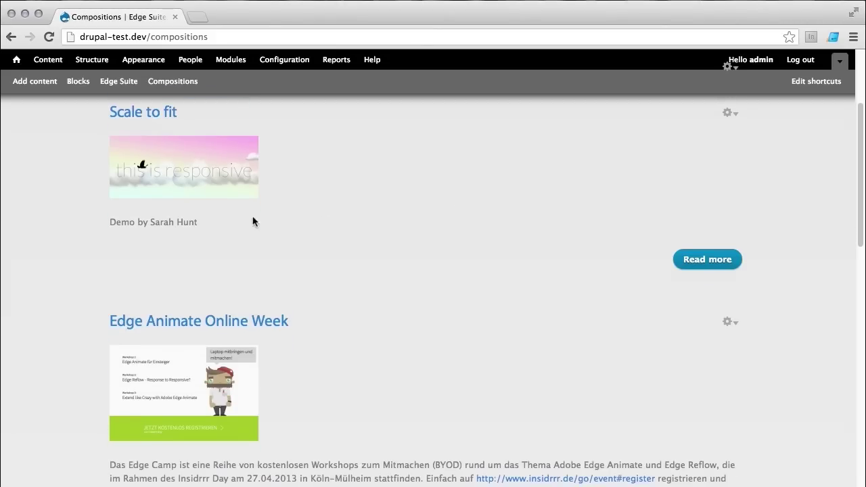
scroll(354, 246, down, 5)
scroll(373, 256, down, 2)
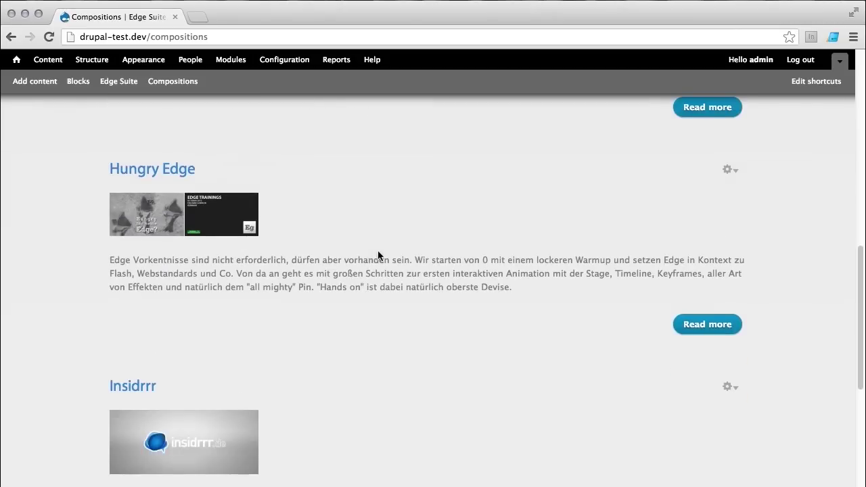
scroll(411, 260, down, 1)
scroll(411, 260, down, 4)
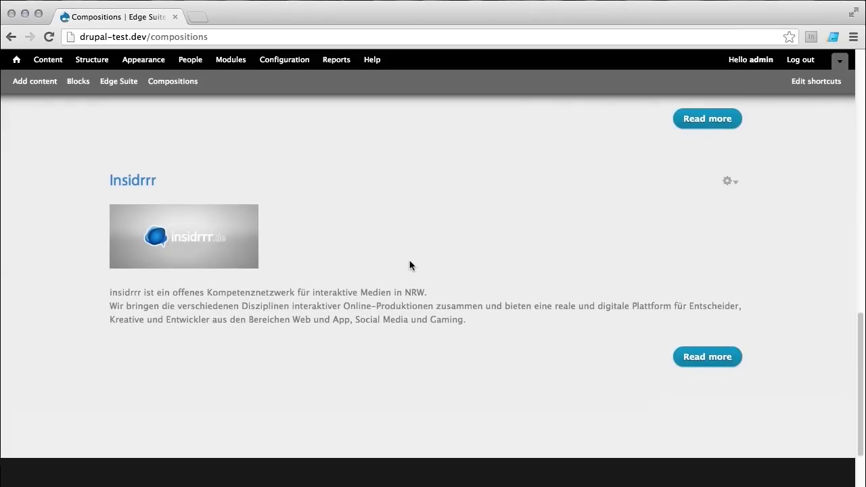
scroll(446, 263, up, 10)
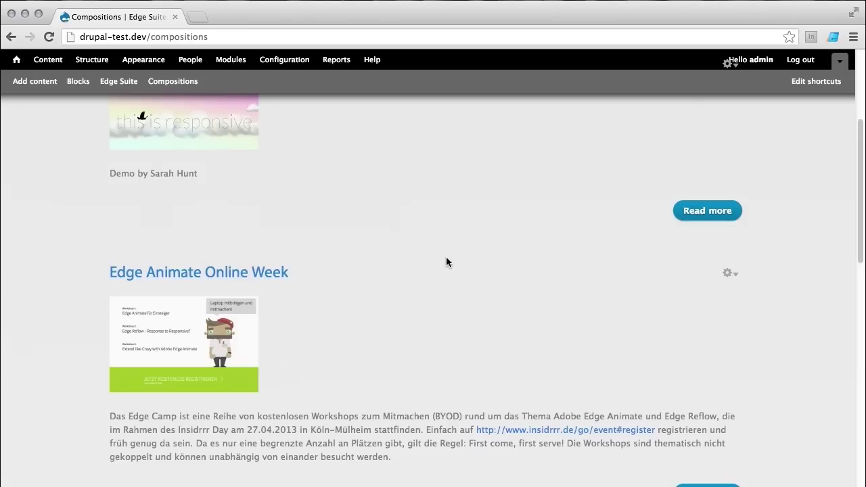
scroll(447, 258, up, 3)
scroll(447, 262, down, 5)
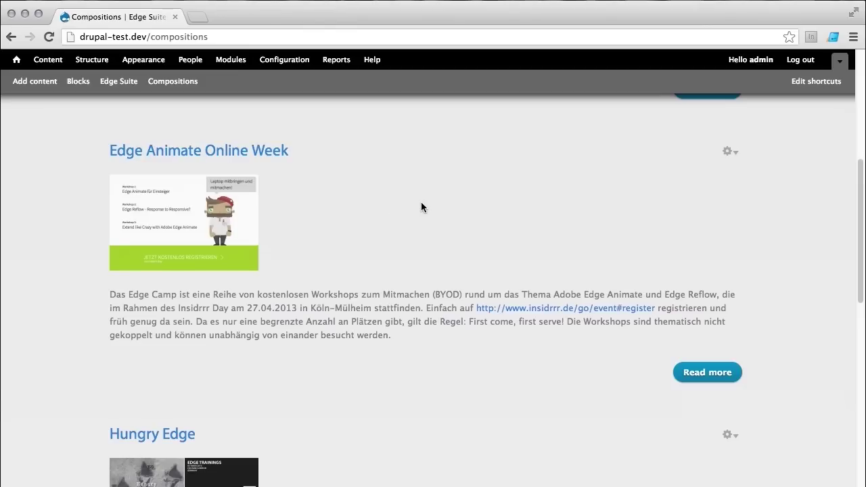
scroll(421, 203, up, 5)
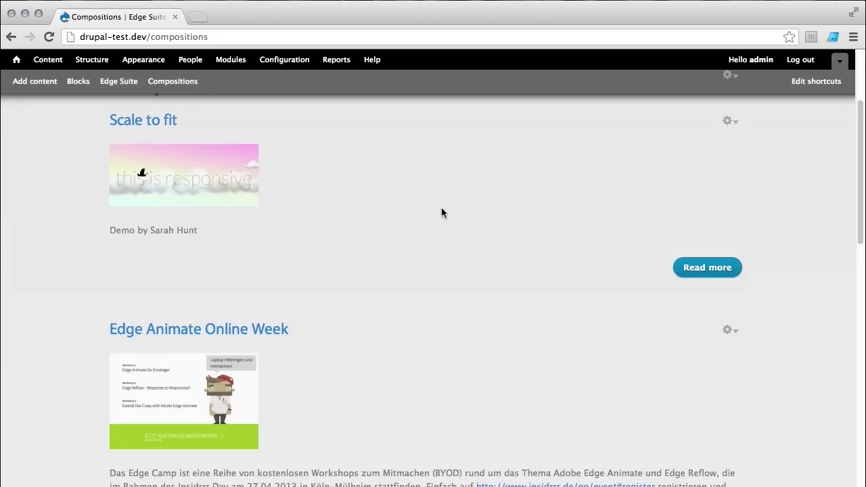
scroll(440, 210, up, 4)
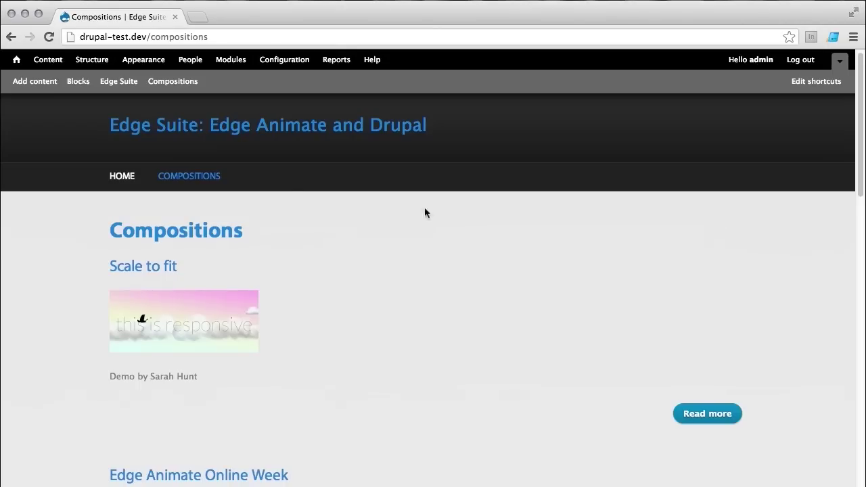
Step: Go to Structure > Content types and open the Animation type's Manage fields page
click(95, 63)
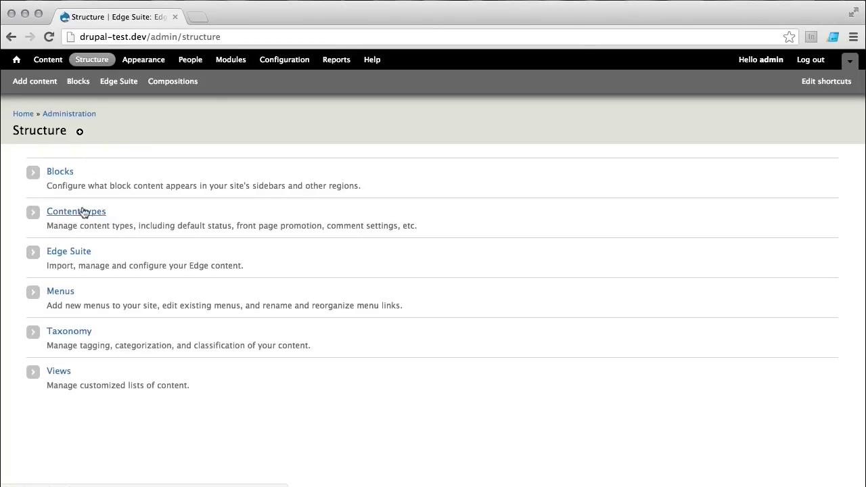
click(83, 213)
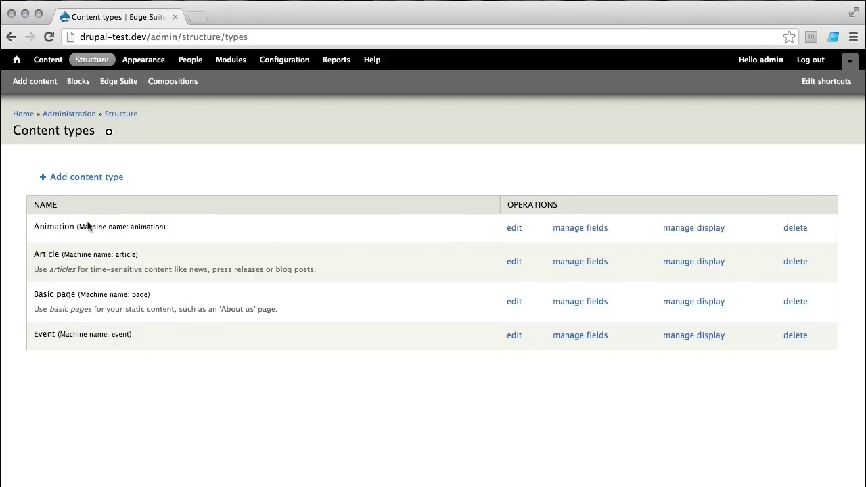
click(591, 232)
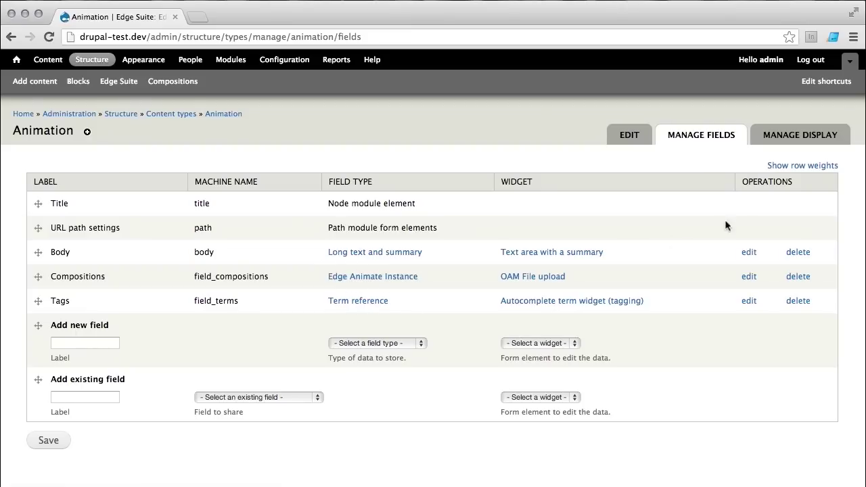
Step: Review the Compositions format options under Manage display, keeping Stage, then switch to the Teaser view mode
click(791, 139)
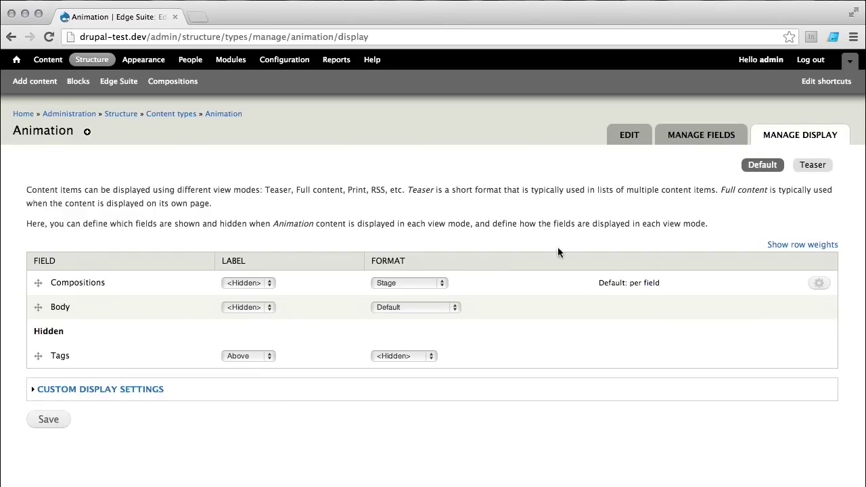
click(442, 284)
click(444, 287)
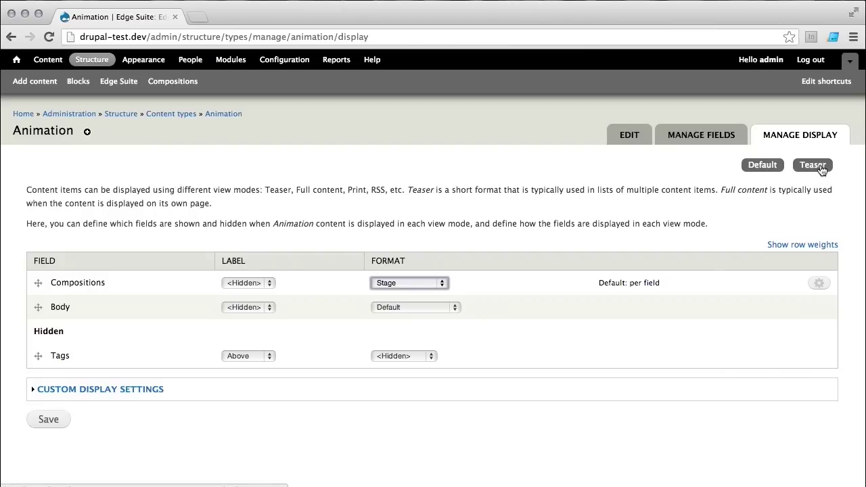
click(813, 165)
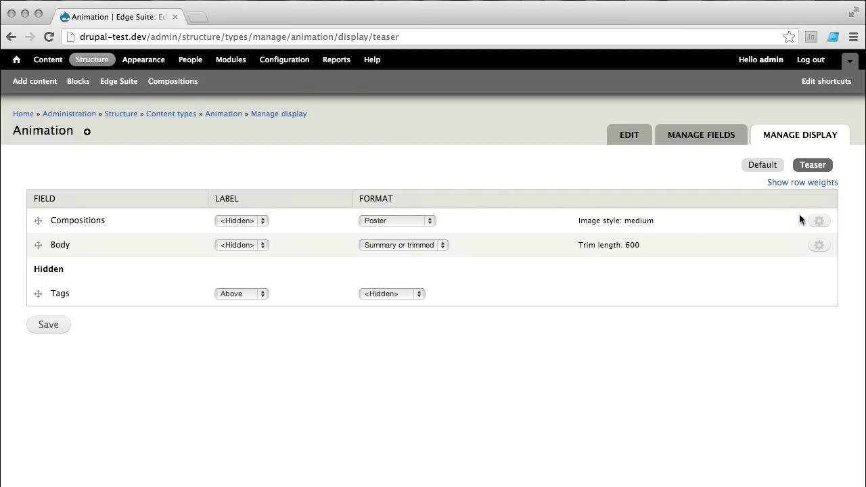
Step: Inspect the Compositions Poster settings and image style options, then cancel without changes
click(819, 221)
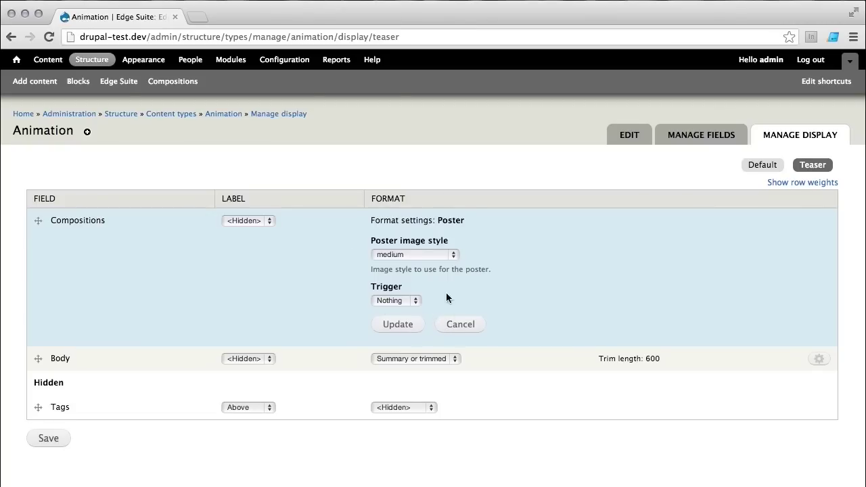
click(452, 256)
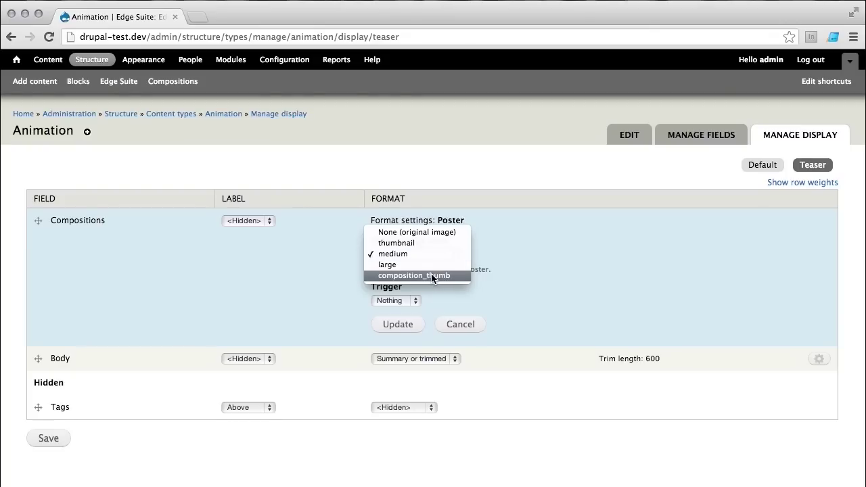
click(574, 260)
click(477, 327)
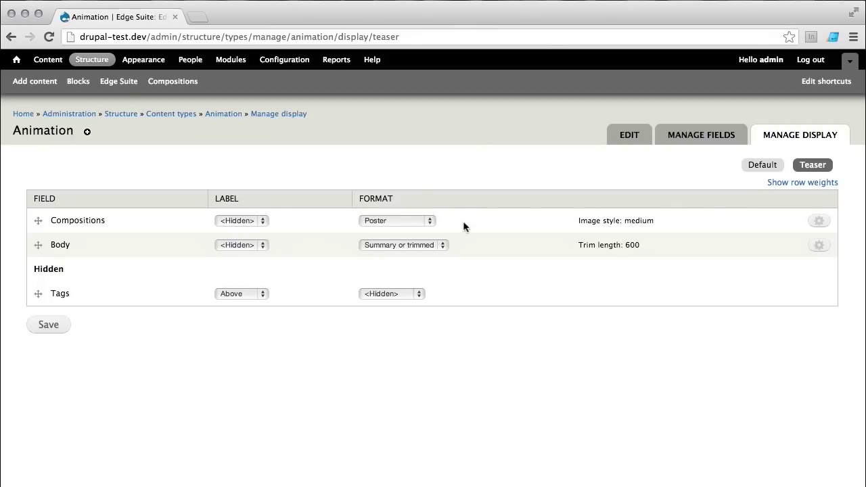
Step: Change the Compositions teaser format to Stage, save, and return to the home page
click(430, 222)
click(426, 211)
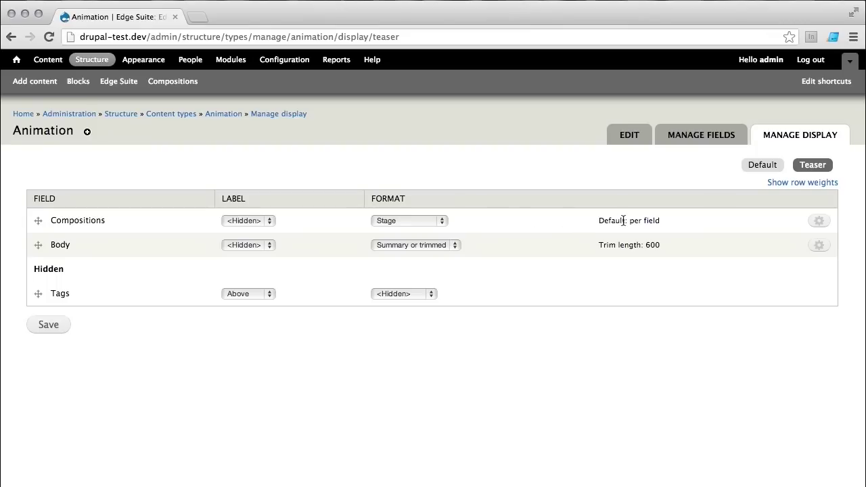
click(59, 325)
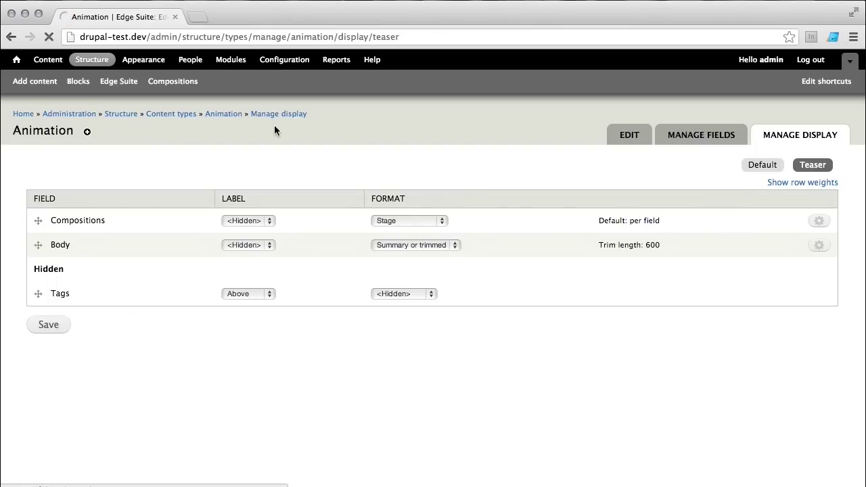
click(23, 60)
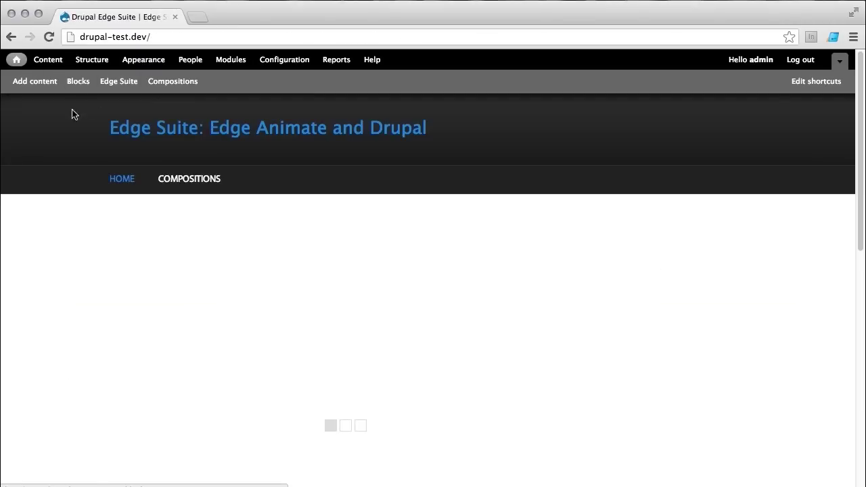
Step: Open the Compositions page and scroll through the compositions now playing at full size
click(196, 184)
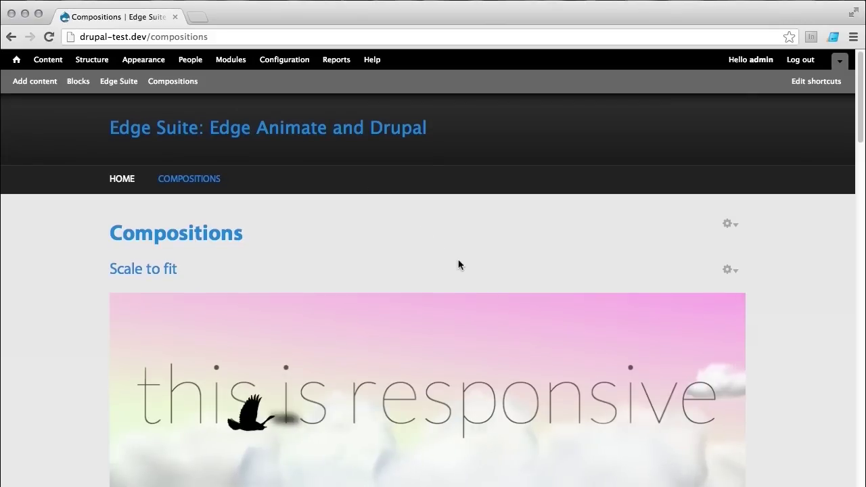
scroll(458, 264, down, 3)
scroll(461, 268, down, 8)
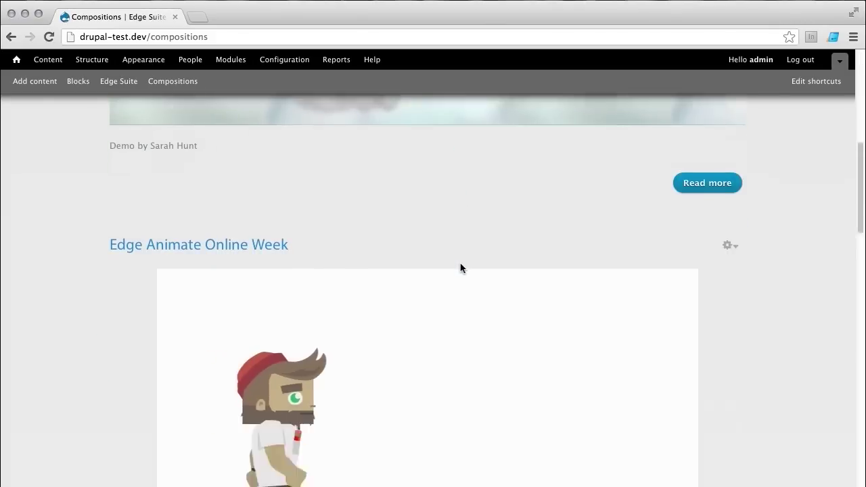
scroll(460, 266, down, 15)
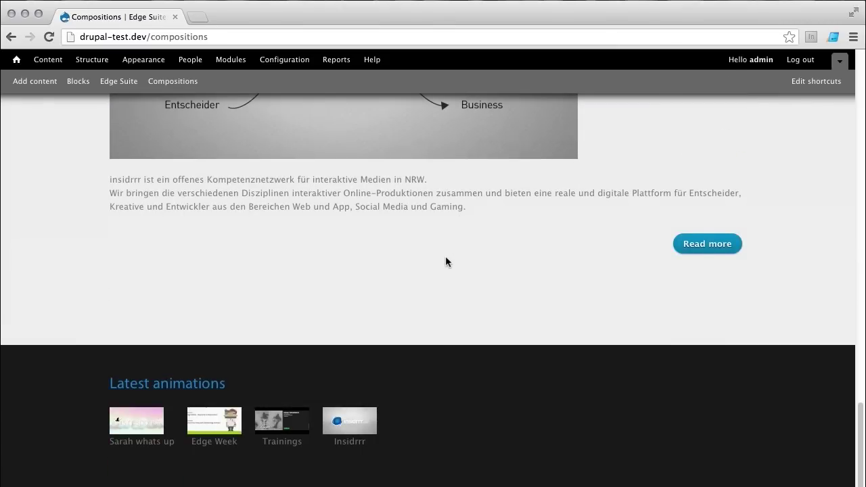
scroll(447, 260, up, 3)
scroll(445, 257, up, 12)
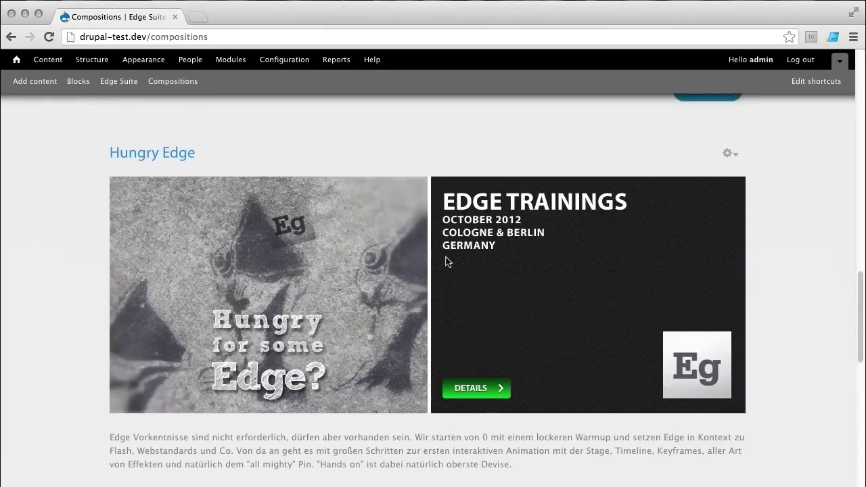
scroll(445, 261, up, 15)
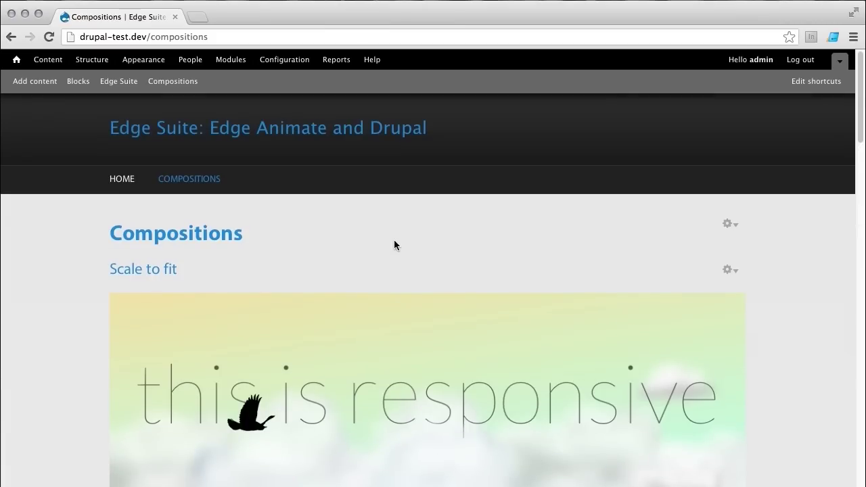
scroll(395, 241, down, 3)
scroll(394, 241, up, 3)
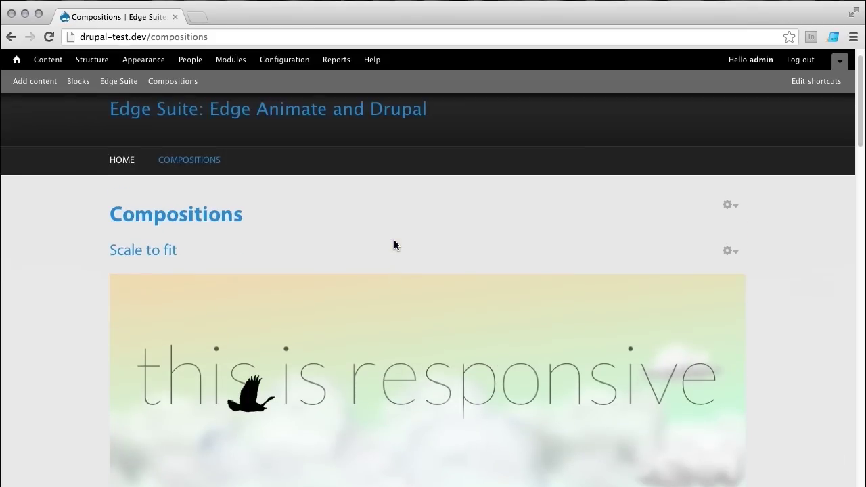
scroll(394, 245, up, 1)
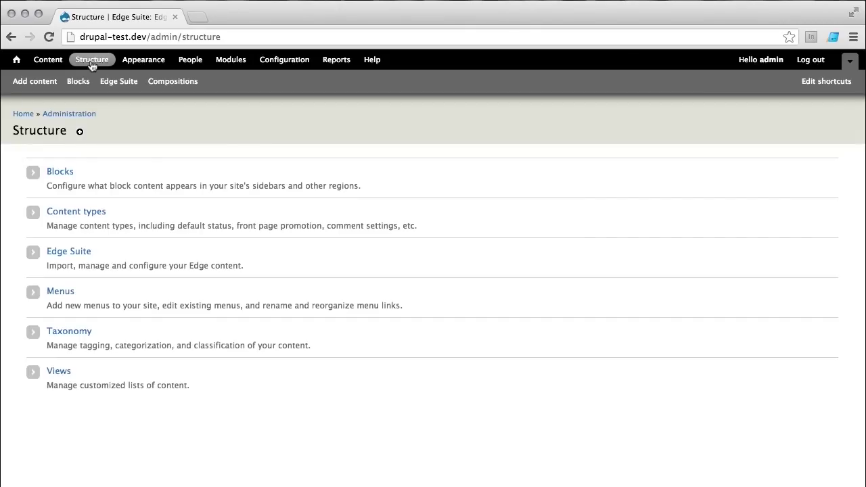
Step: Return to the home page, scroll to the footer and back, then open Structure
click(30, 62)
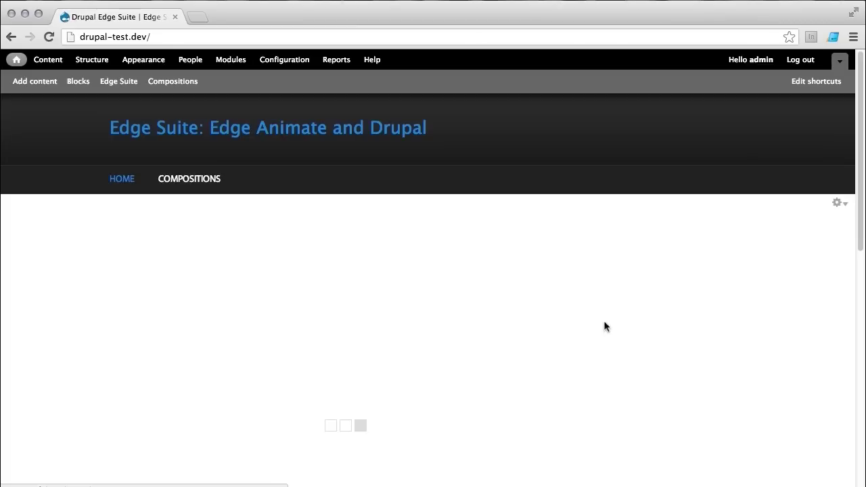
scroll(596, 332, down, 10)
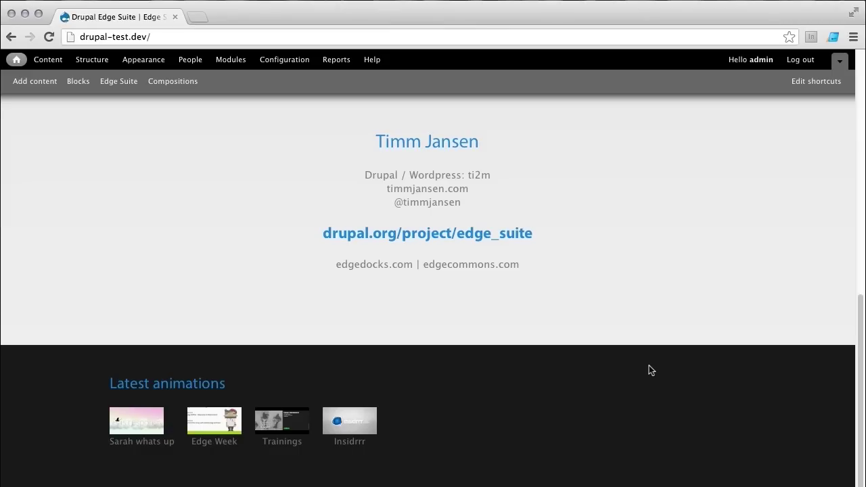
scroll(648, 352, up, 15)
click(99, 61)
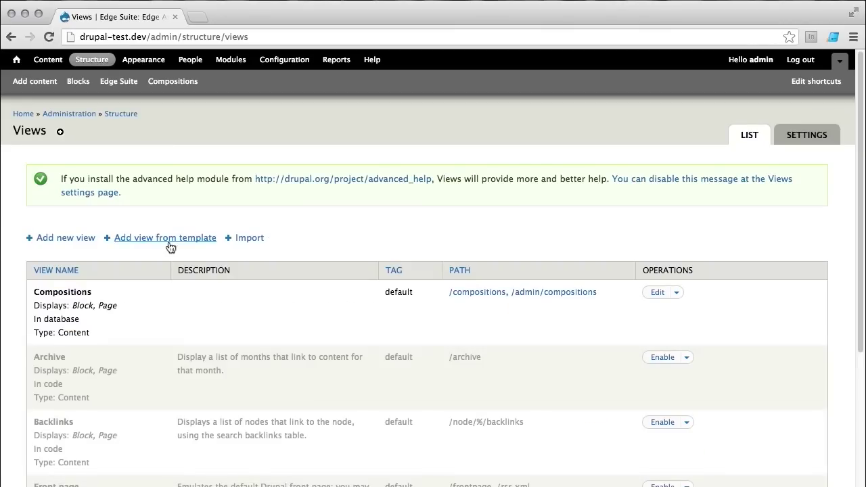
Step: Start a new view named 'Community'
click(50, 240)
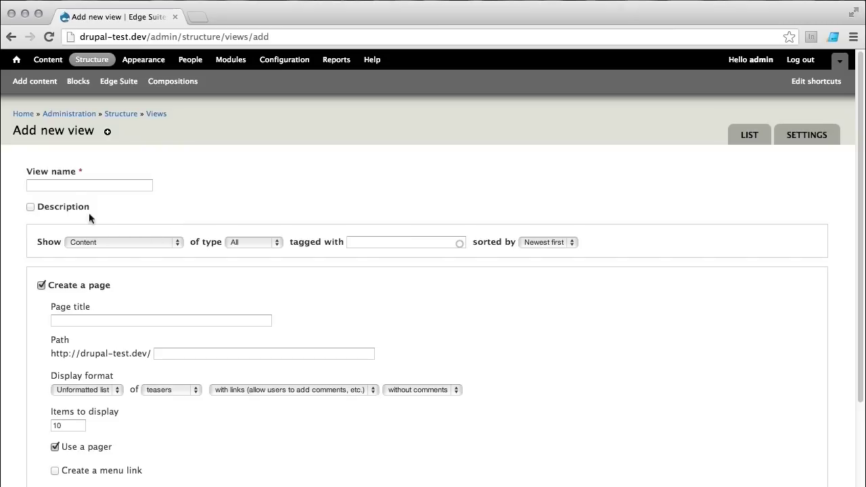
click(65, 187)
text(Comm)
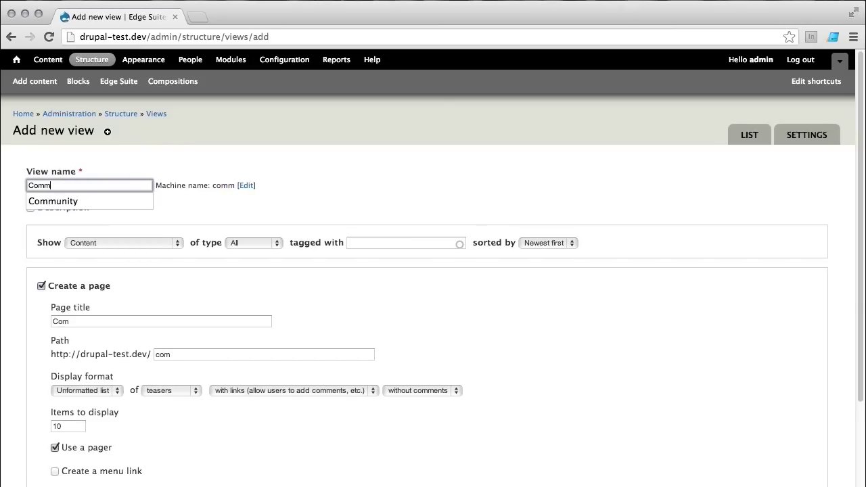
text(unity)
key(Tab)
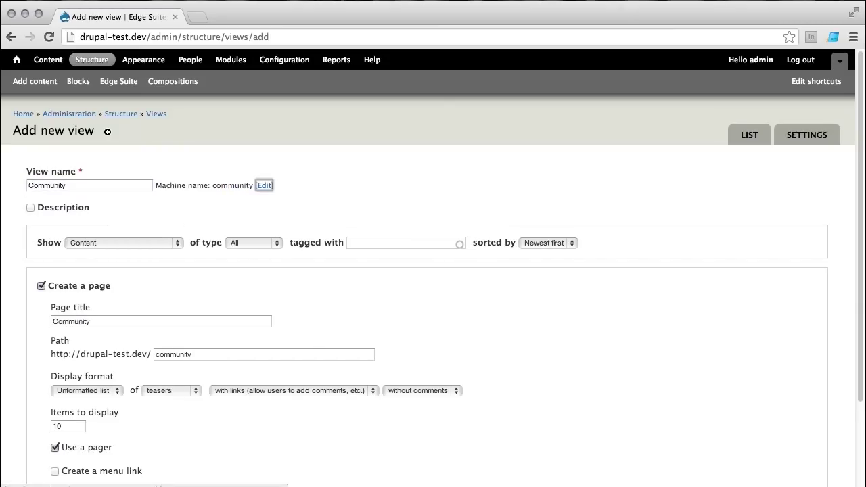
key(Tab)
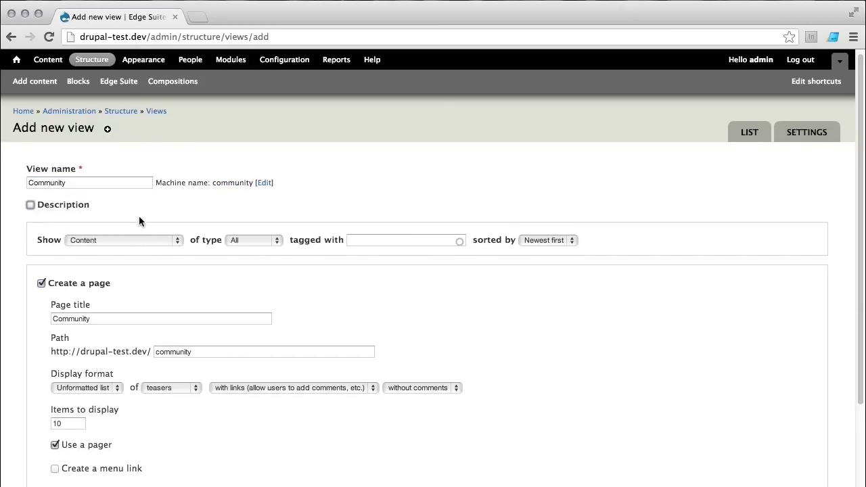
scroll(139, 218, down, 1)
Step: Show Animation content tagged 'community' as a block instead of a page, then continue editing
click(245, 231)
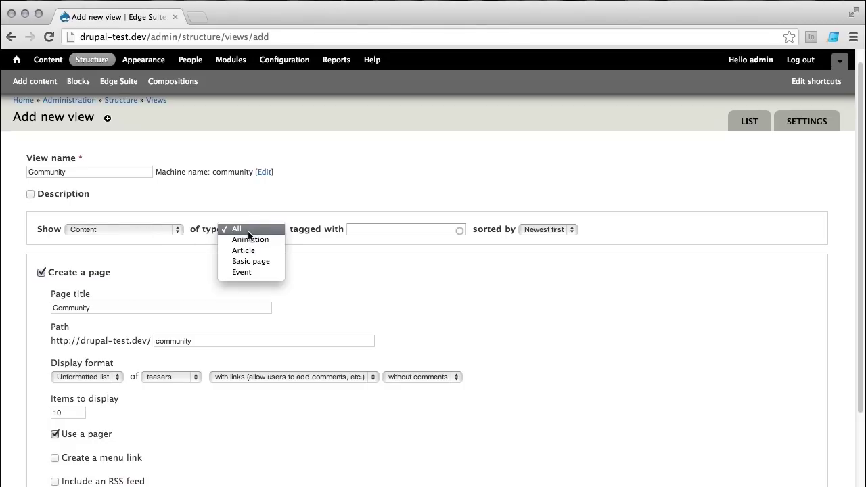
click(273, 241)
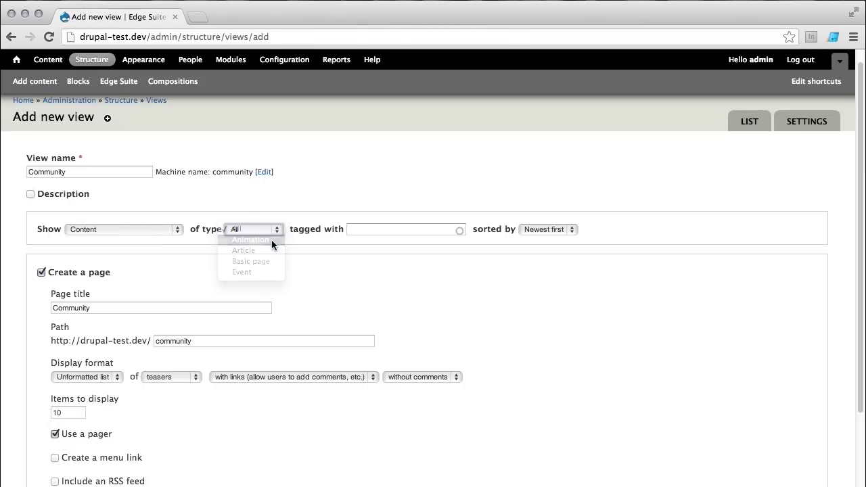
click(398, 230)
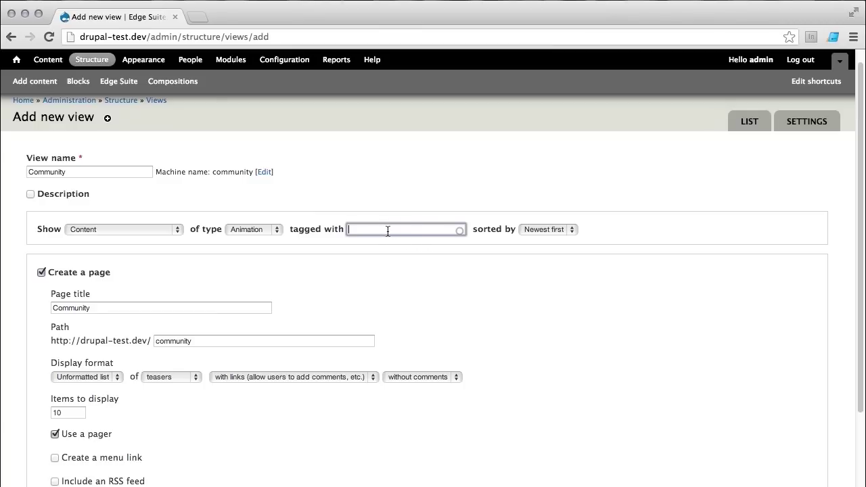
text(comm)
click(394, 241)
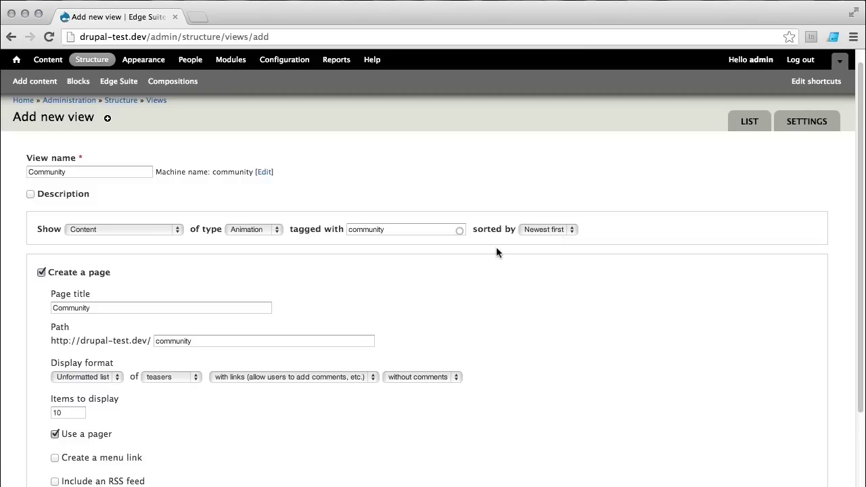
click(42, 272)
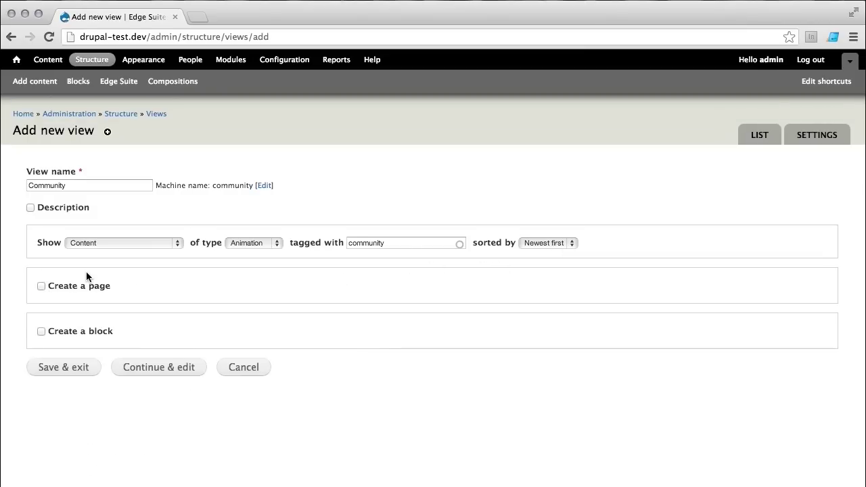
click(41, 331)
scroll(162, 329, down, 1)
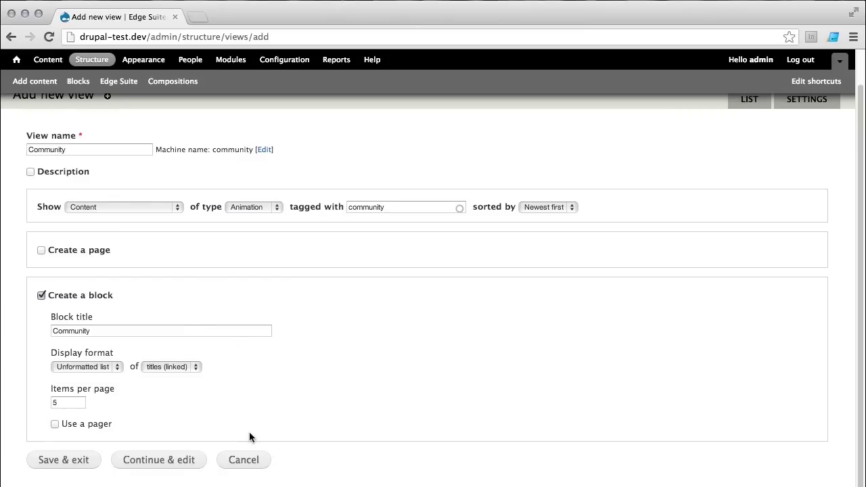
click(177, 467)
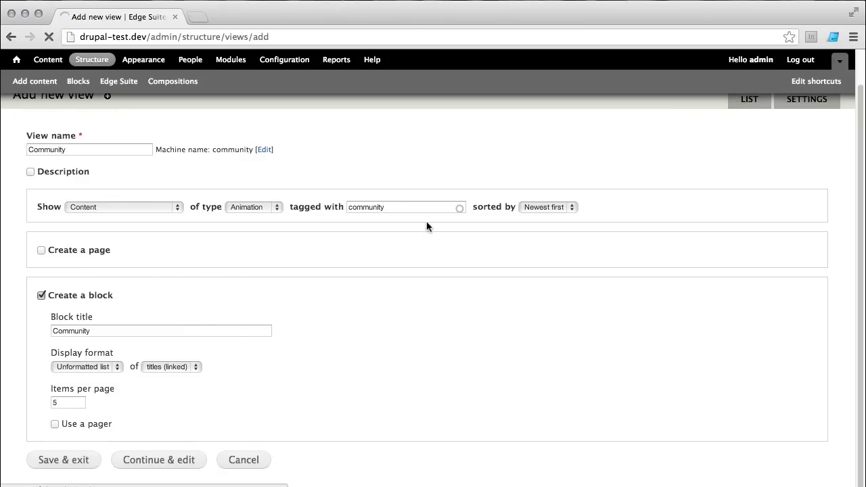
Step: Check the view's block preview listing Edge Animate Online Week and Insidrrr
scroll(398, 236, down, 5)
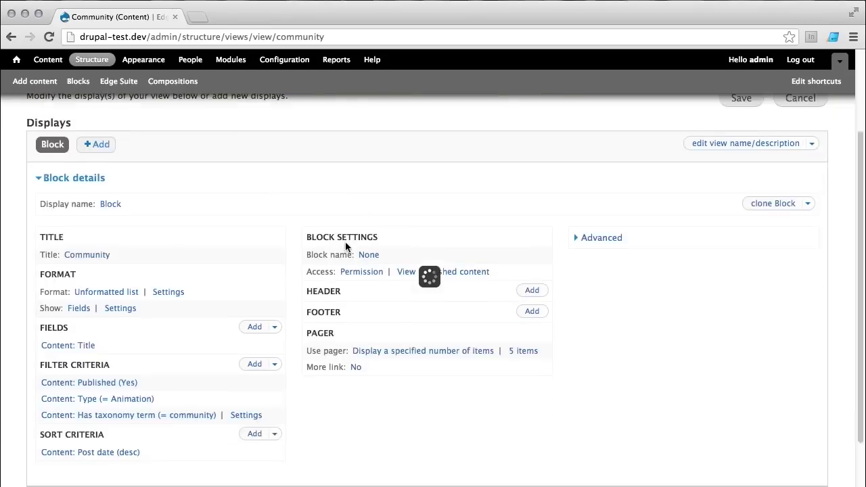
scroll(299, 242, up, 4)
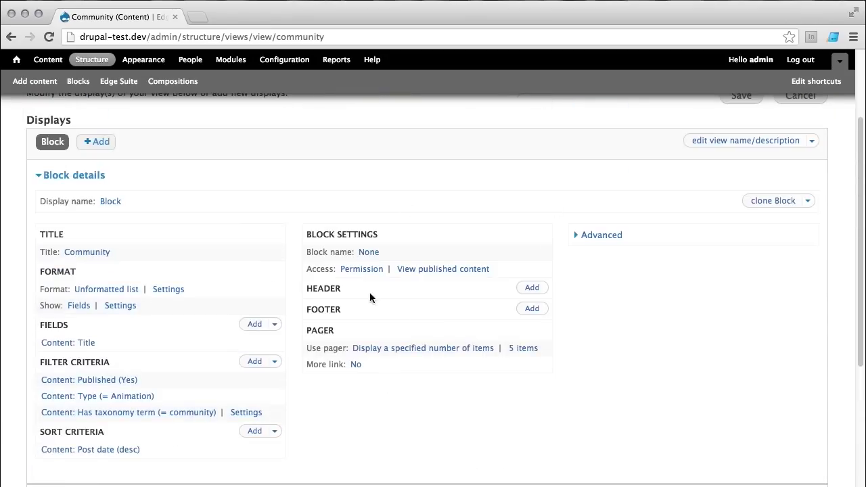
scroll(420, 323, down, 1)
scroll(325, 275, down, 4)
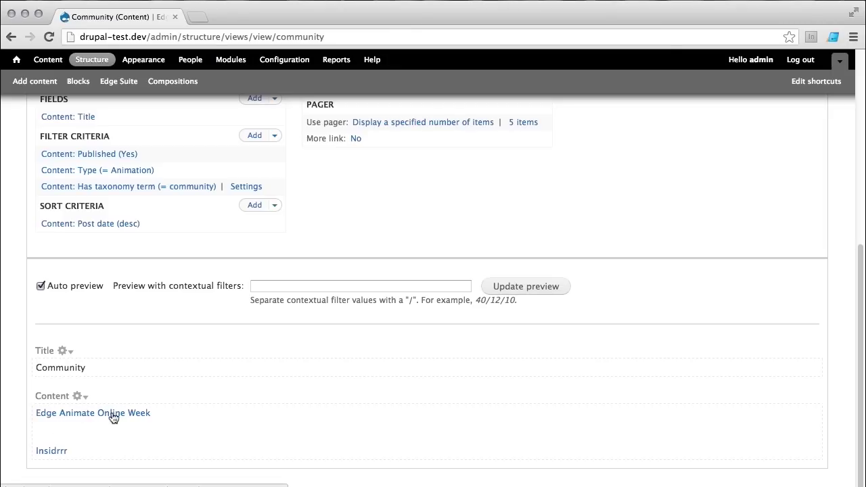
scroll(186, 289, up, 5)
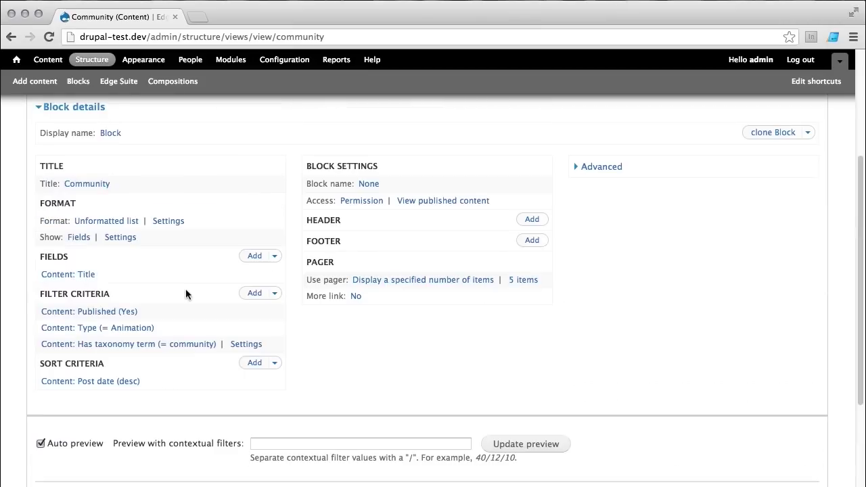
Step: Add the Content: Compositions field to the view, filtering the field list to Content
click(260, 261)
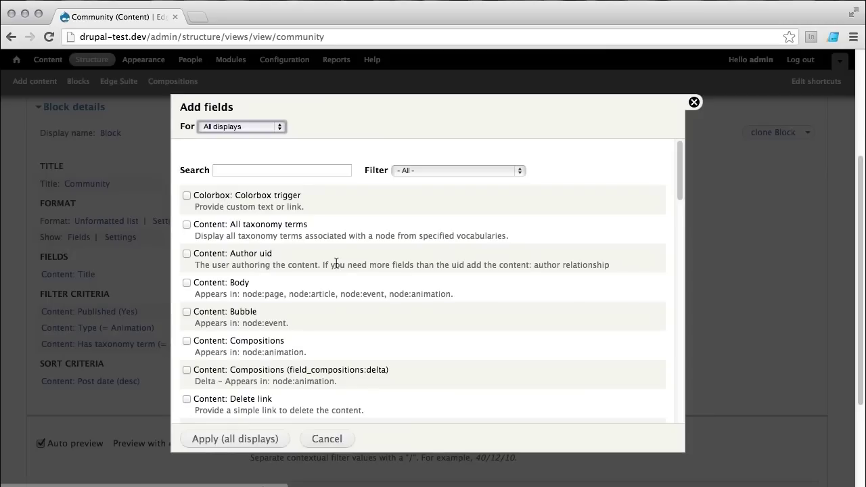
click(424, 167)
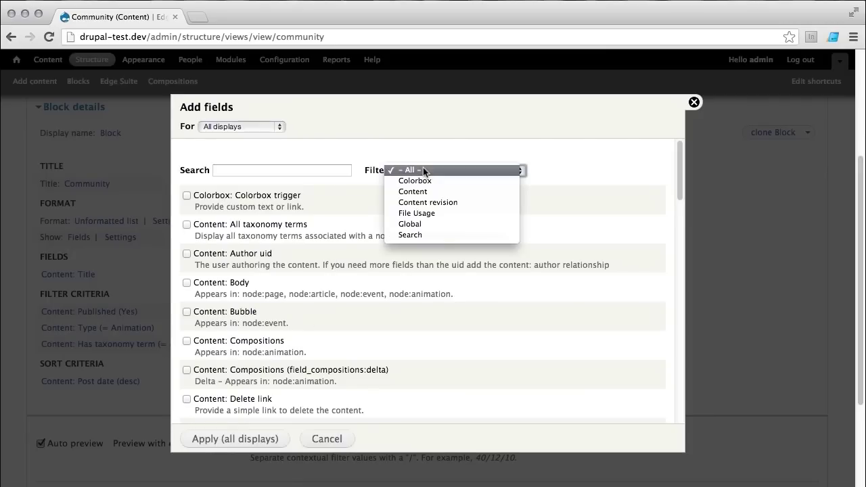
click(434, 191)
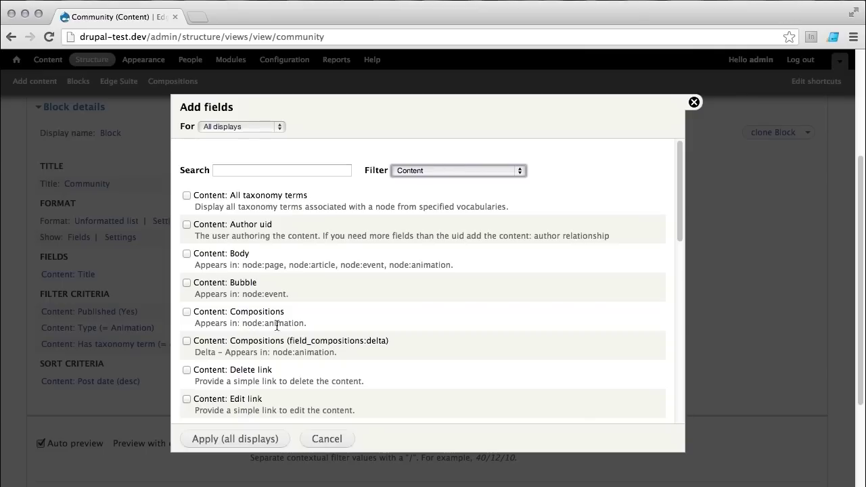
double_click(280, 324)
click(271, 311)
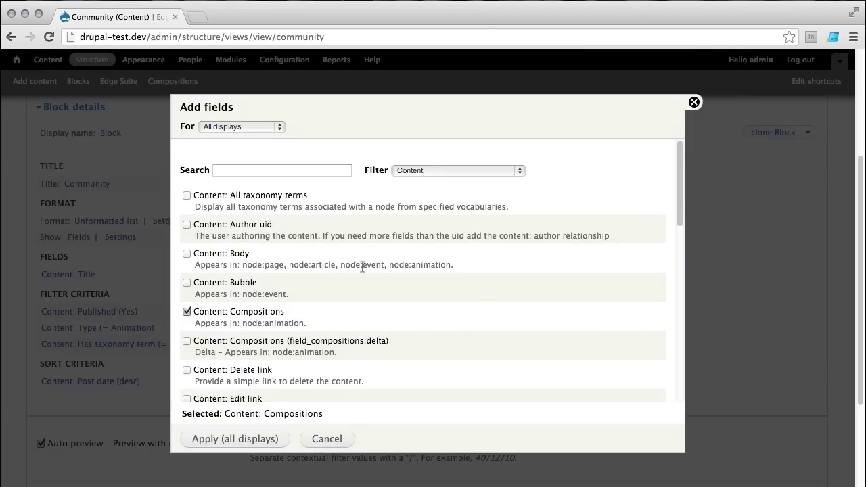
click(278, 439)
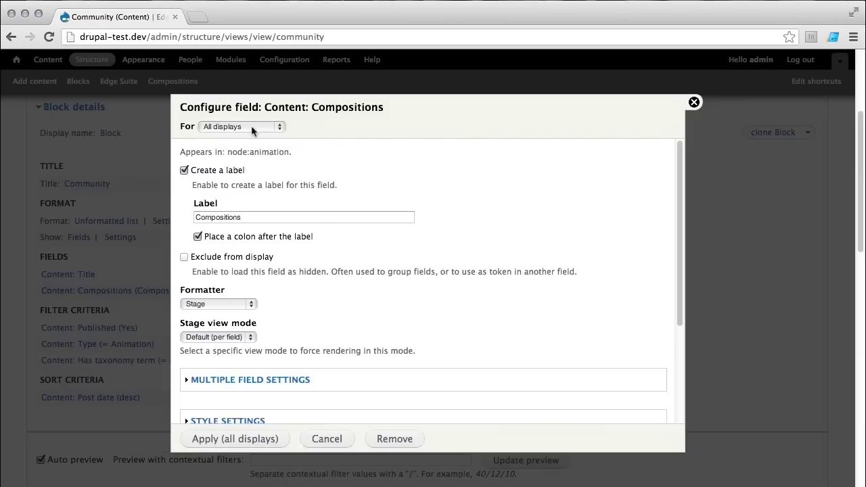
Step: Turn off the Compositions field label and keep Stage as its formatter
click(184, 170)
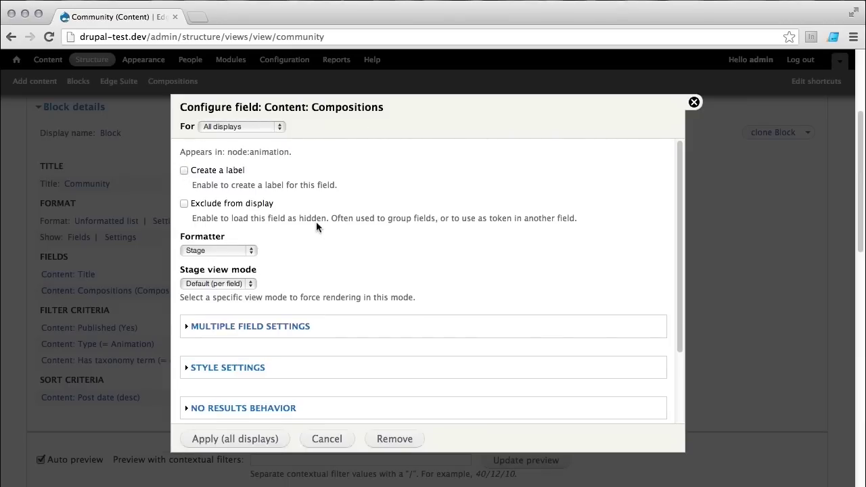
click(251, 252)
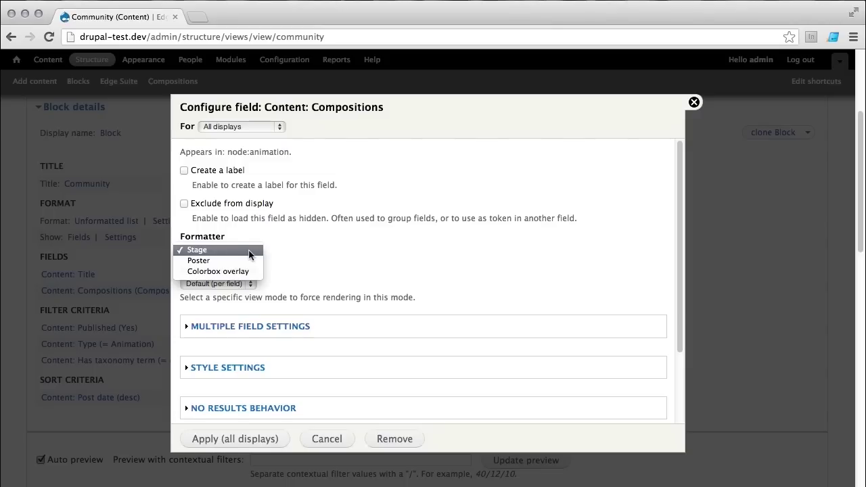
click(252, 251)
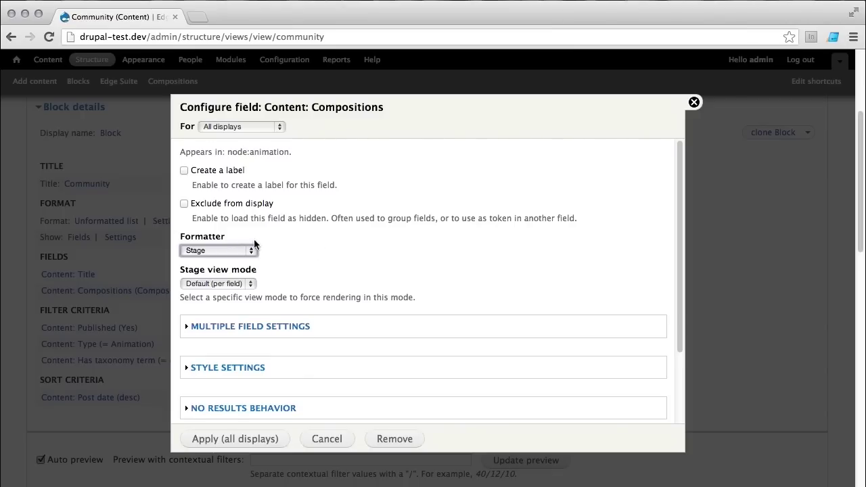
click(250, 285)
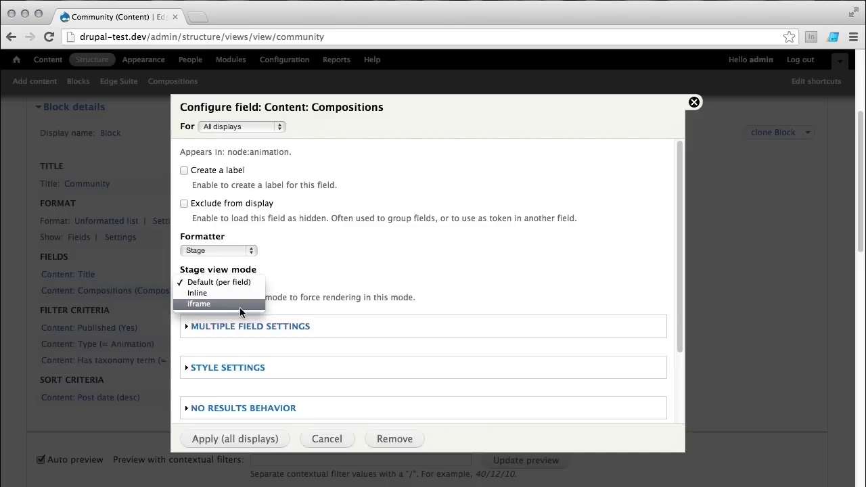
click(326, 244)
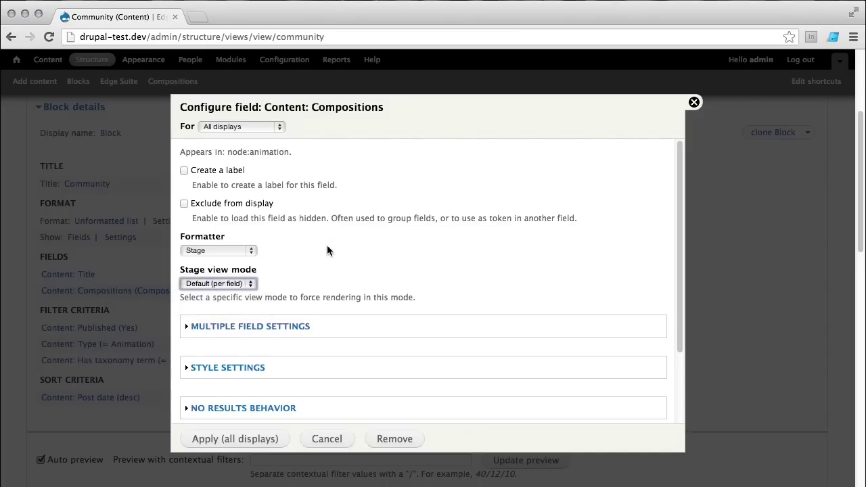
Step: Try the iframe stage view mode, then revert it to Default (per field)
click(256, 282)
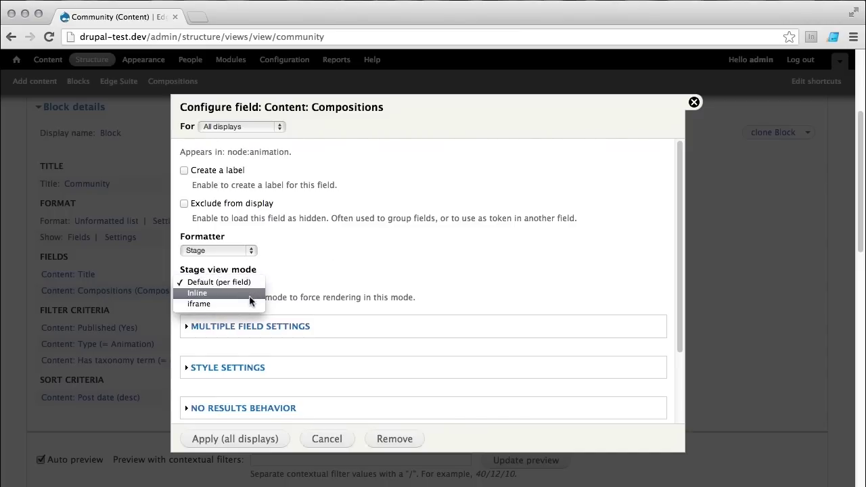
click(248, 305)
click(252, 284)
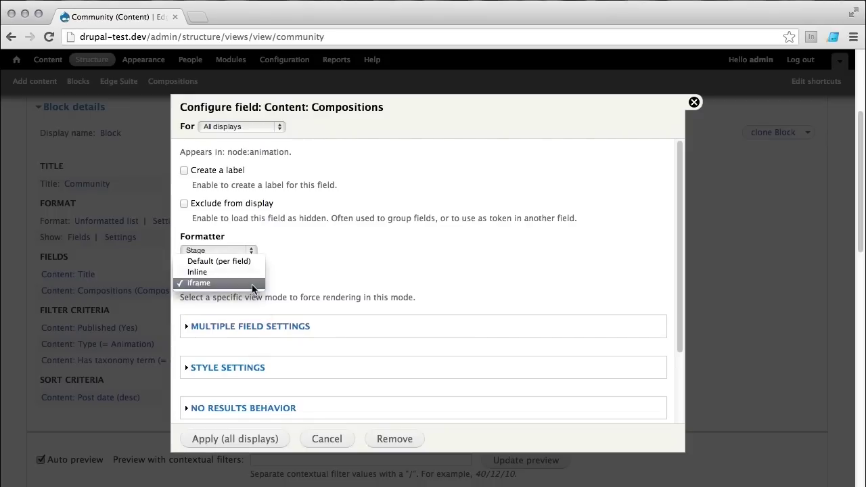
click(247, 262)
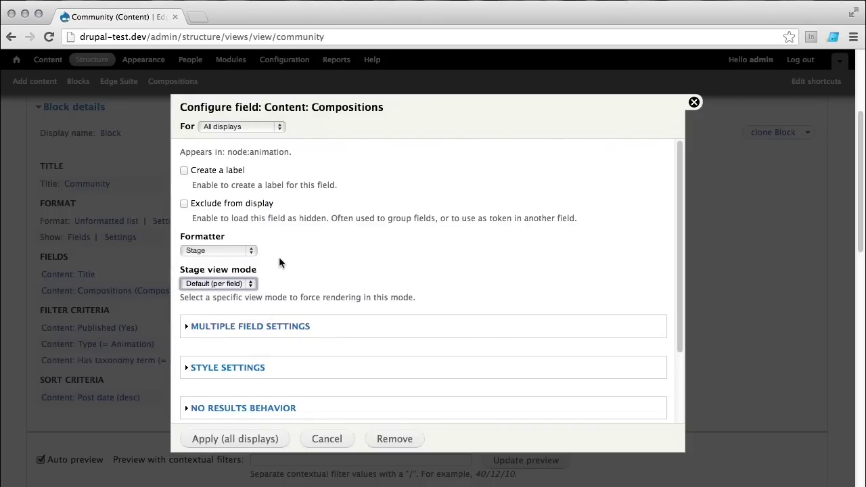
click(251, 252)
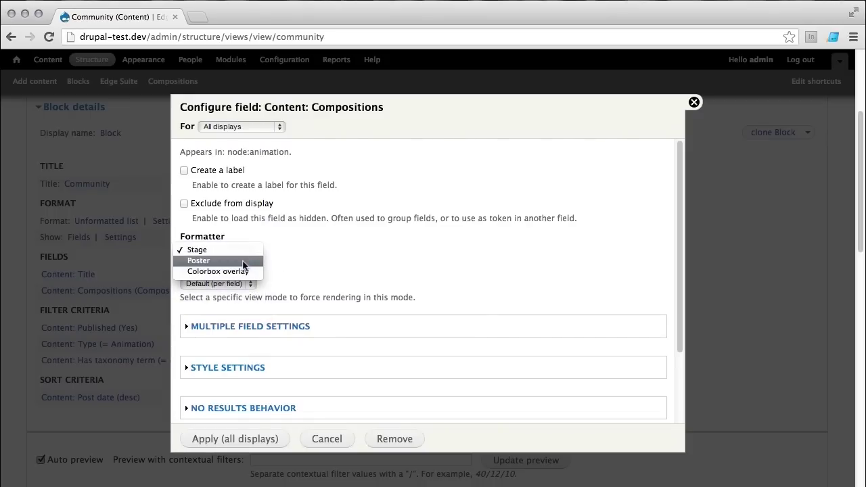
Step: Try Poster with composition_thumb and Colorbox trigger, then set the formatter to Colorbox overlay
click(244, 262)
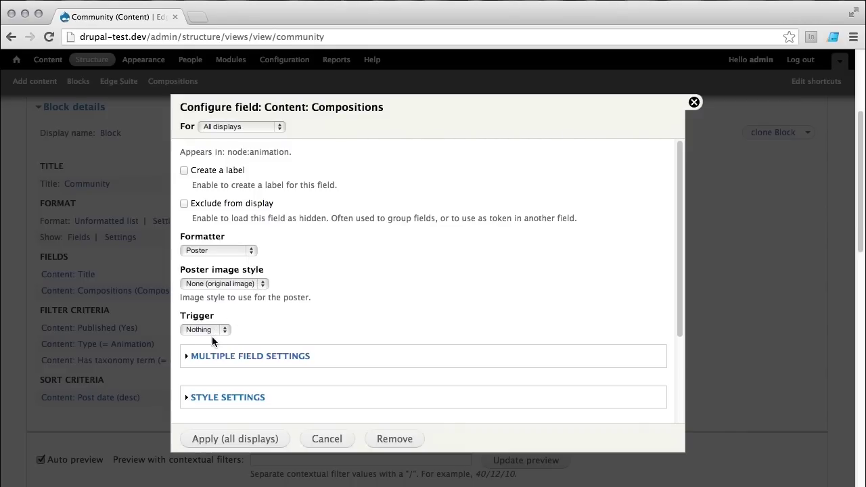
click(247, 283)
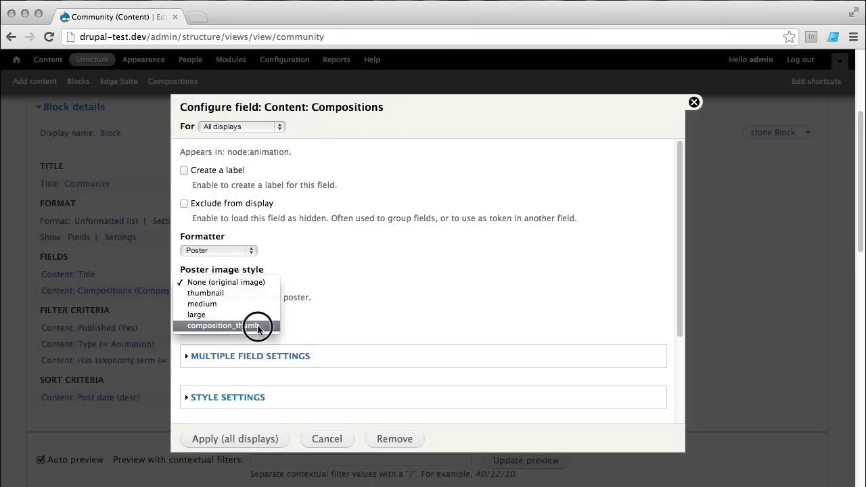
click(281, 325)
click(224, 331)
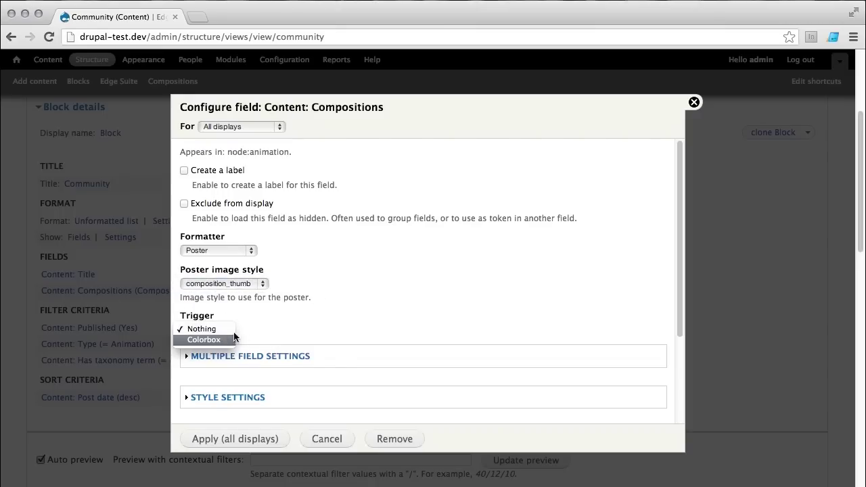
click(245, 340)
click(249, 252)
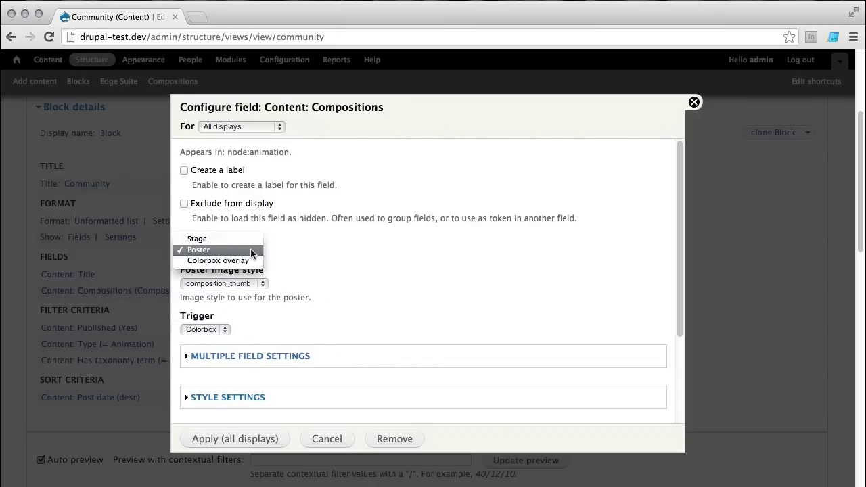
click(247, 262)
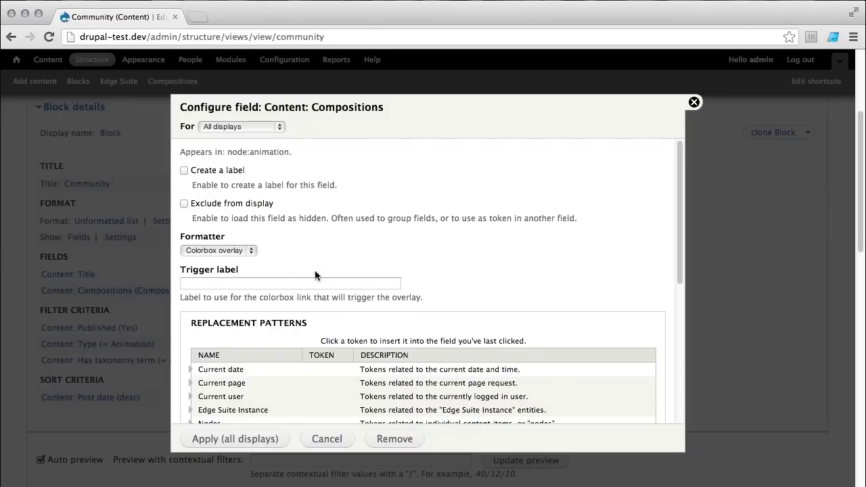
Step: Set the trigger label to [edge_suite_instance:label] and apply the field to all displays
scroll(314, 274, down, 2)
click(247, 220)
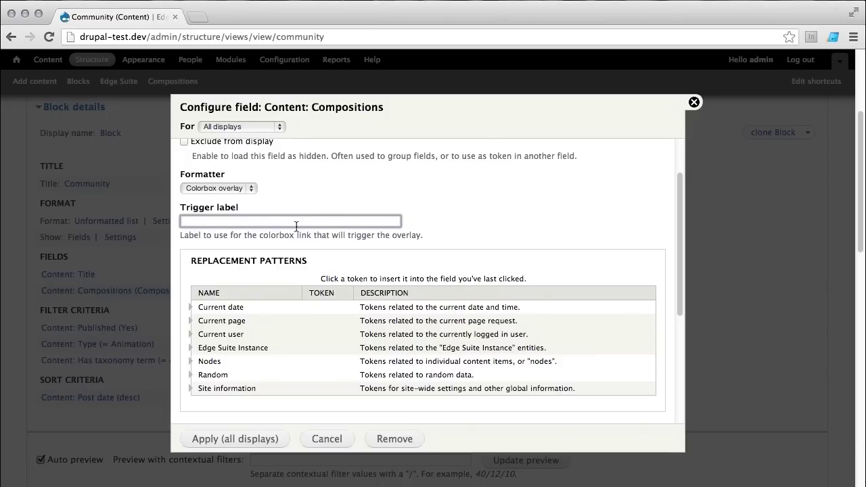
click(191, 350)
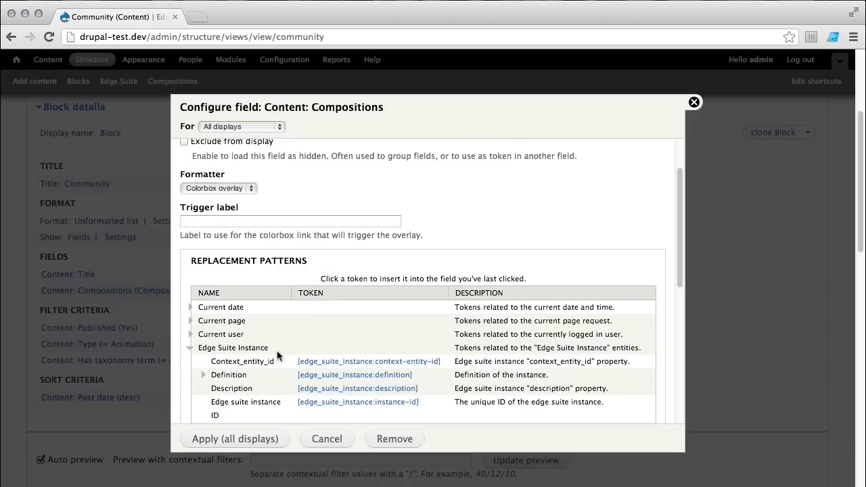
scroll(277, 355, down, 2)
scroll(245, 376, down, 2)
click(368, 340)
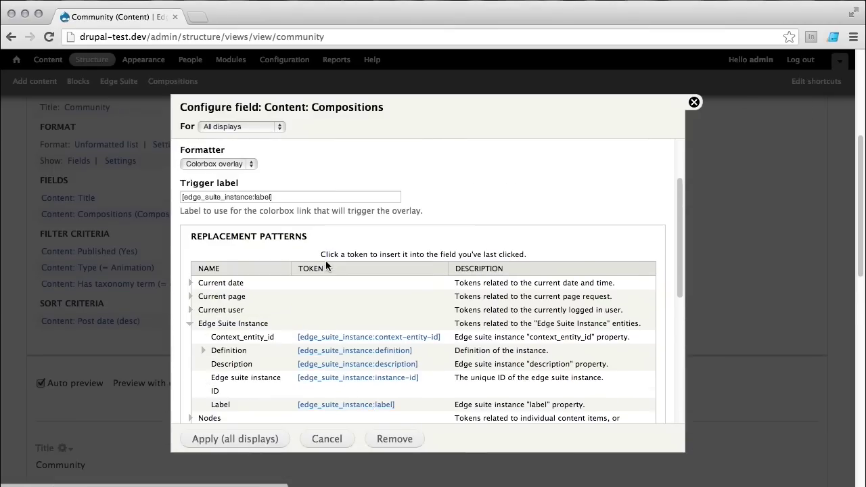
scroll(332, 273, down, 3)
scroll(332, 272, down, 6)
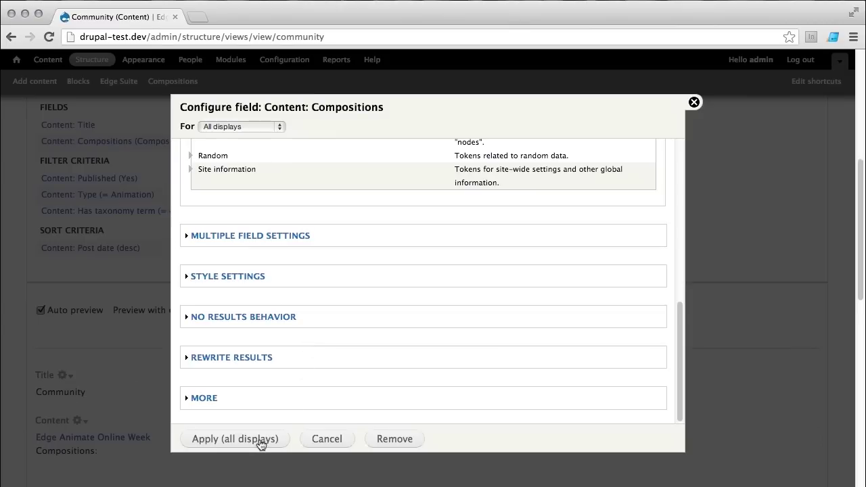
click(263, 440)
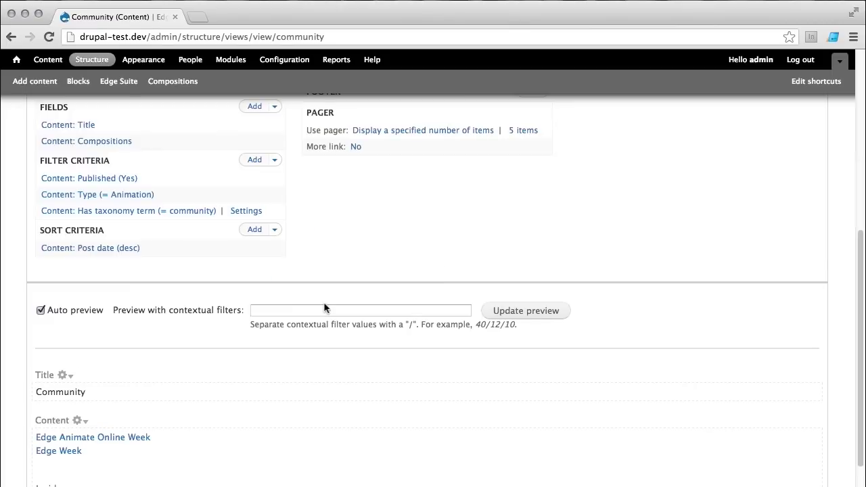
Step: Remove the Content: Title field from the Community view and save the view
scroll(323, 302, down, 2)
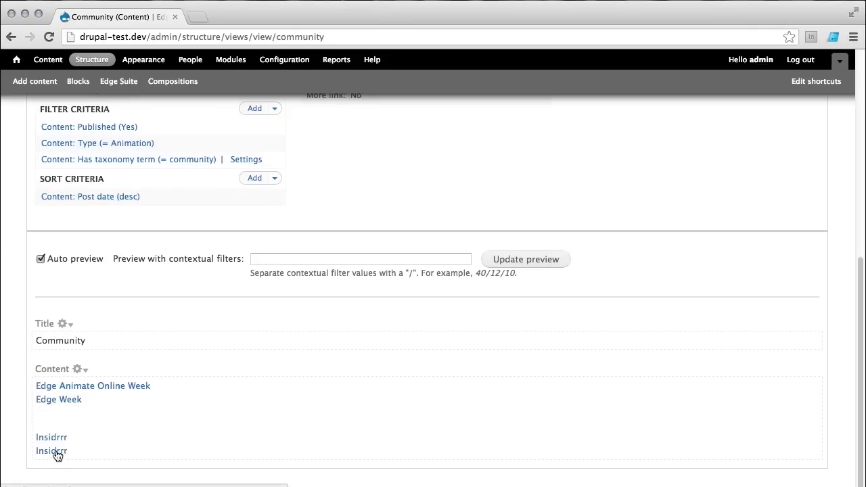
scroll(219, 292, up, 5)
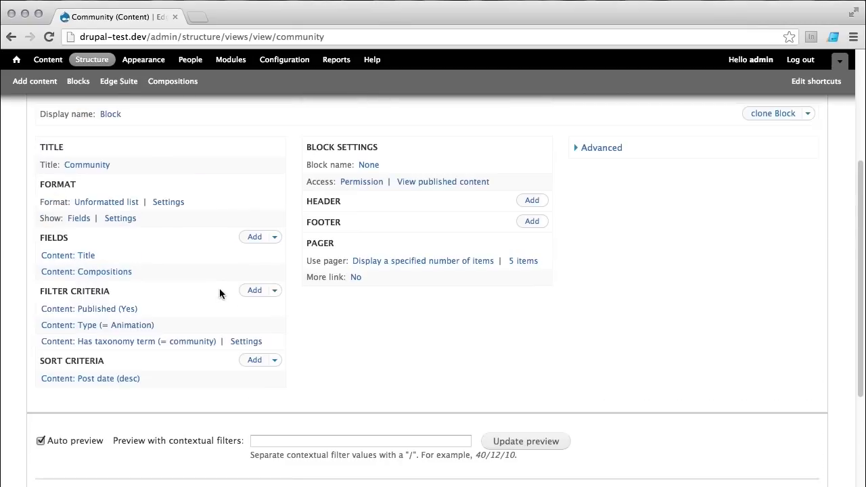
click(70, 291)
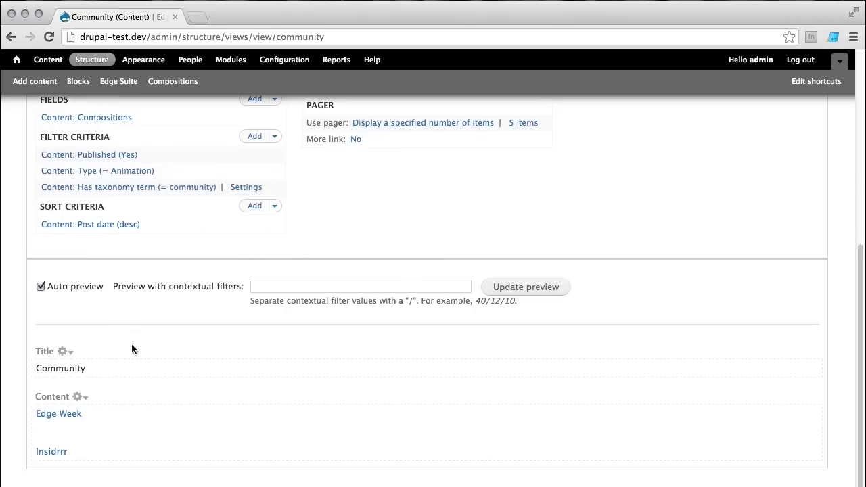
scroll(411, 299, up, 10)
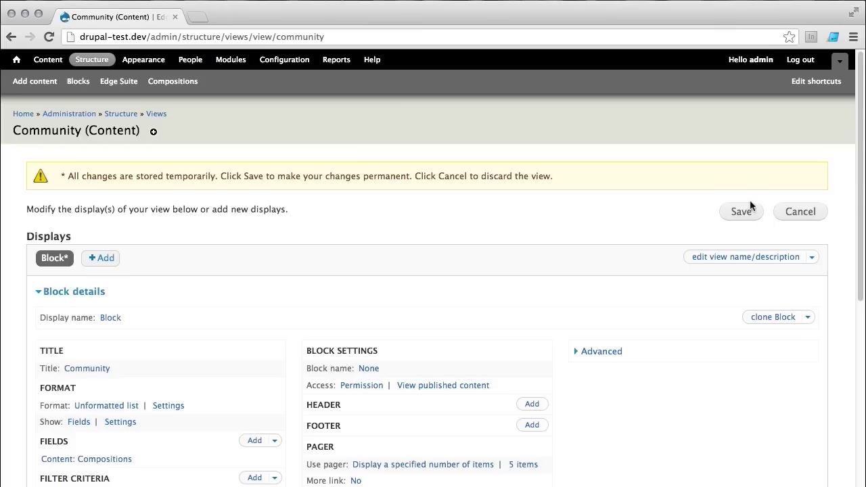
click(741, 212)
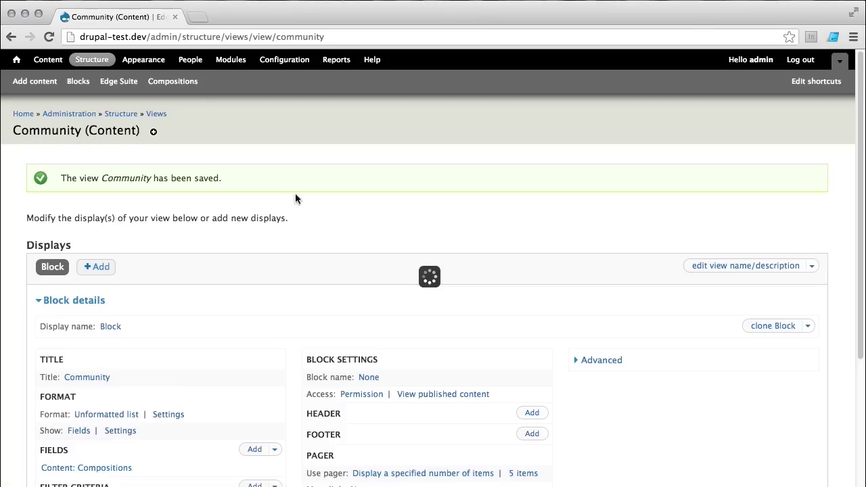
Step: Place the View: Community block in the Footer second region and save the block layout
click(78, 86)
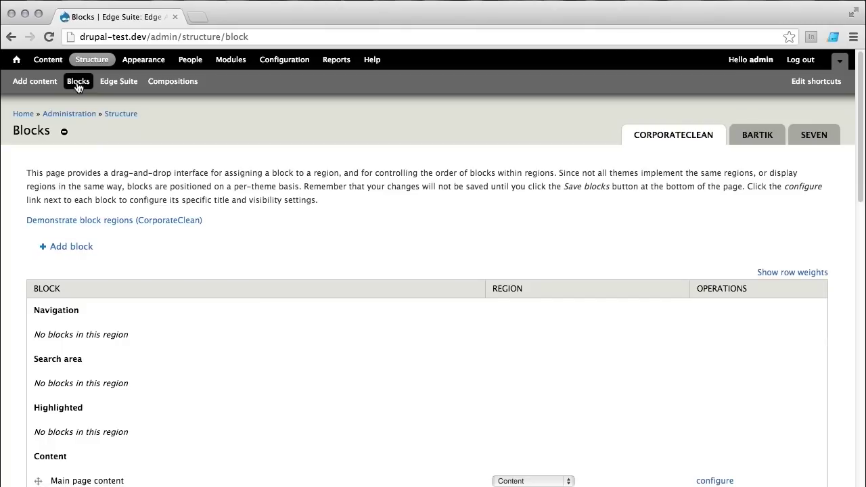
scroll(219, 217, down, 5)
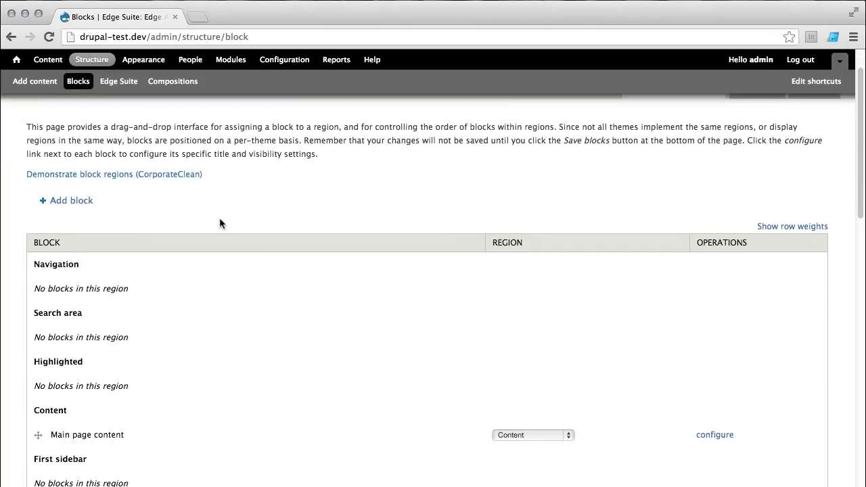
scroll(212, 224, down, 12)
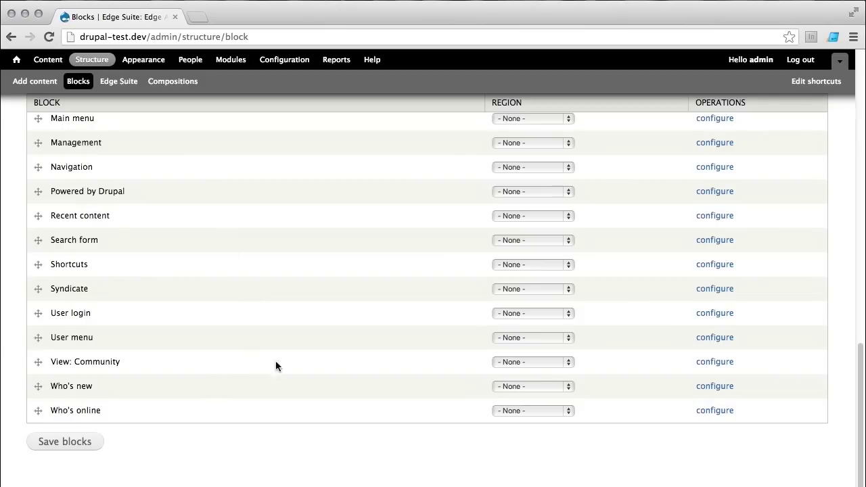
click(526, 362)
scroll(541, 393, down, 1)
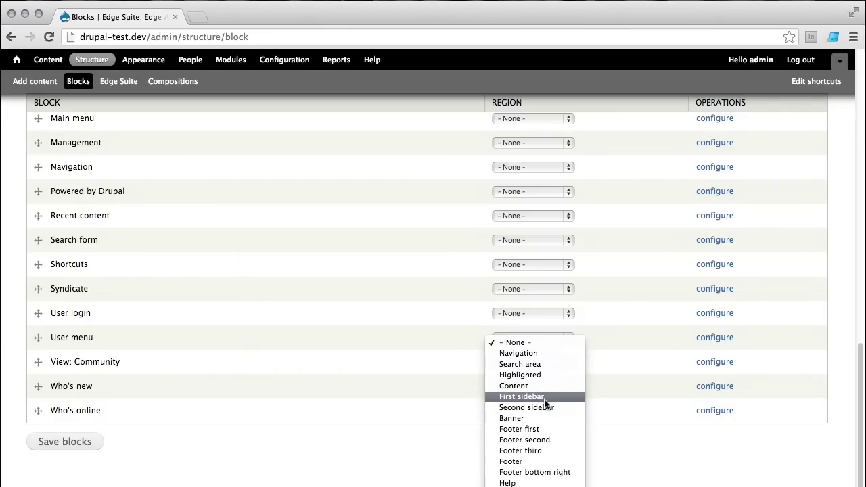
click(560, 440)
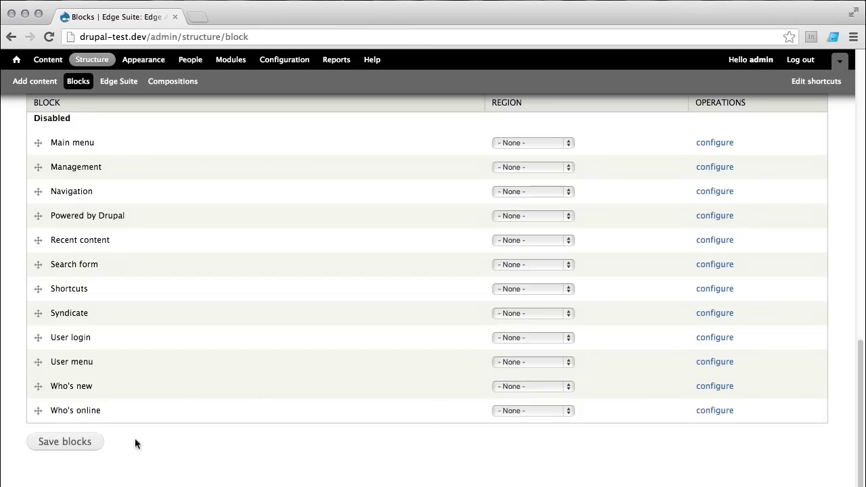
click(65, 444)
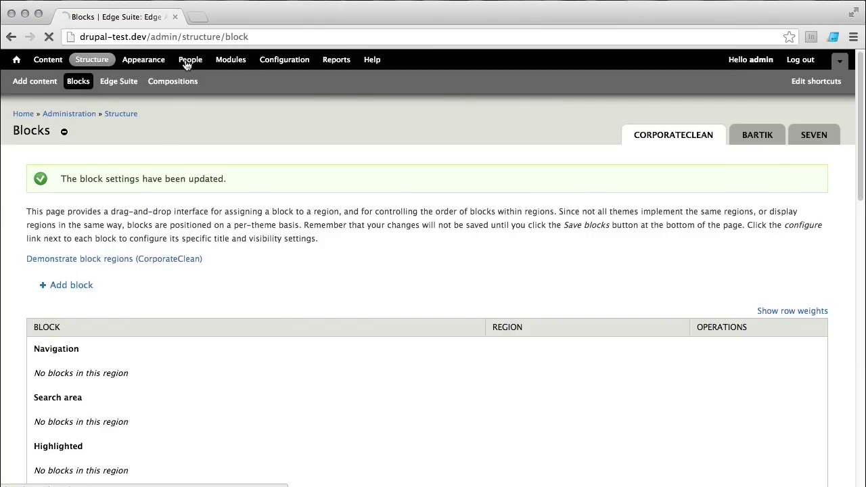
scroll(631, 256, down, 5)
Step: Open Edge Week from the footer Community block in its overlay, then close it
scroll(631, 258, down, 2)
mouse_move(633, 384)
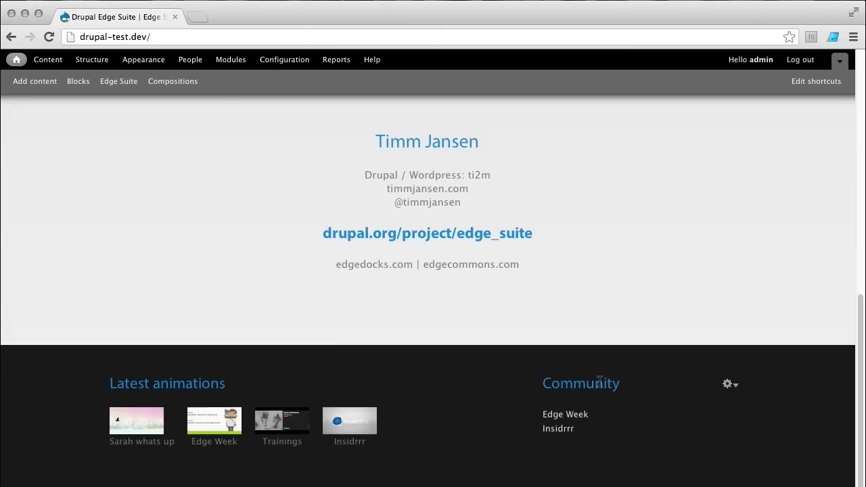
click(564, 416)
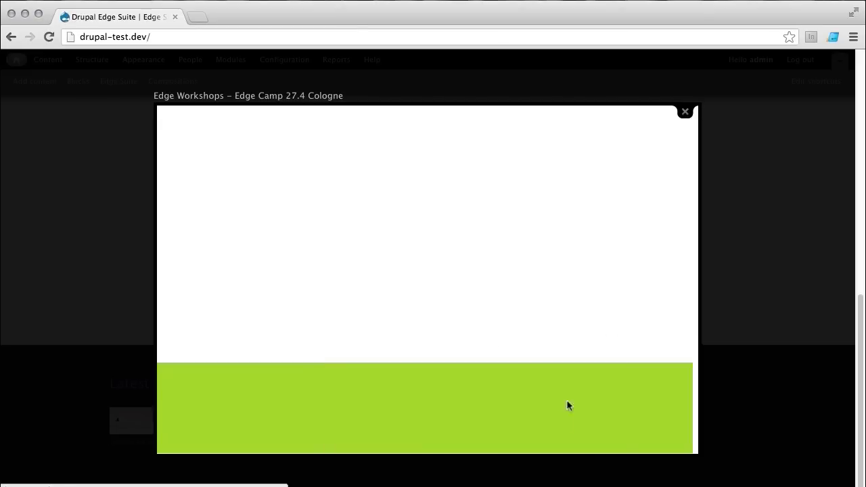
click(685, 112)
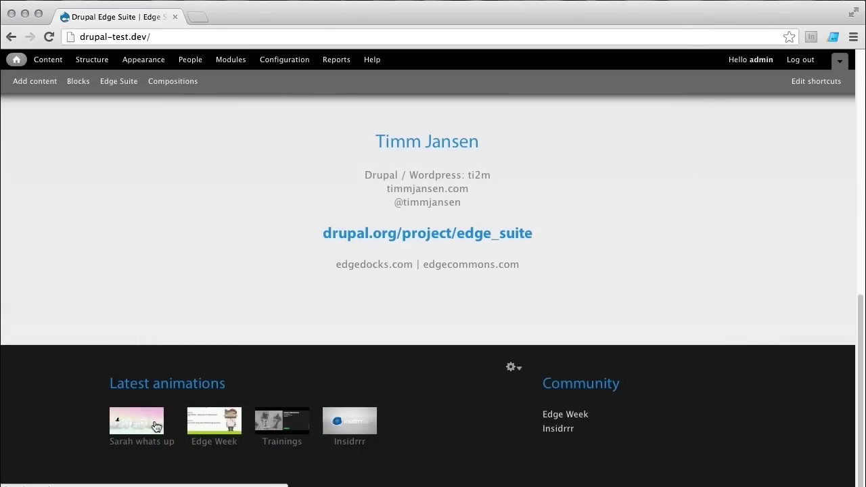
scroll(273, 224, up, 5)
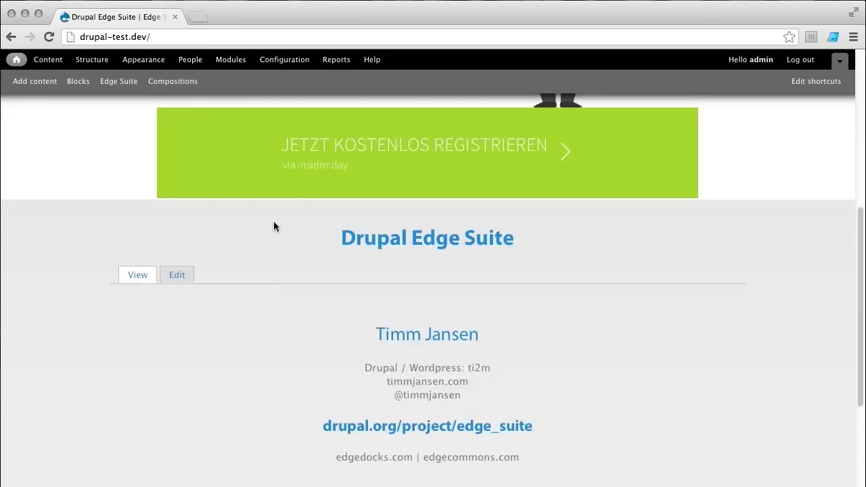
scroll(273, 222, up, 2)
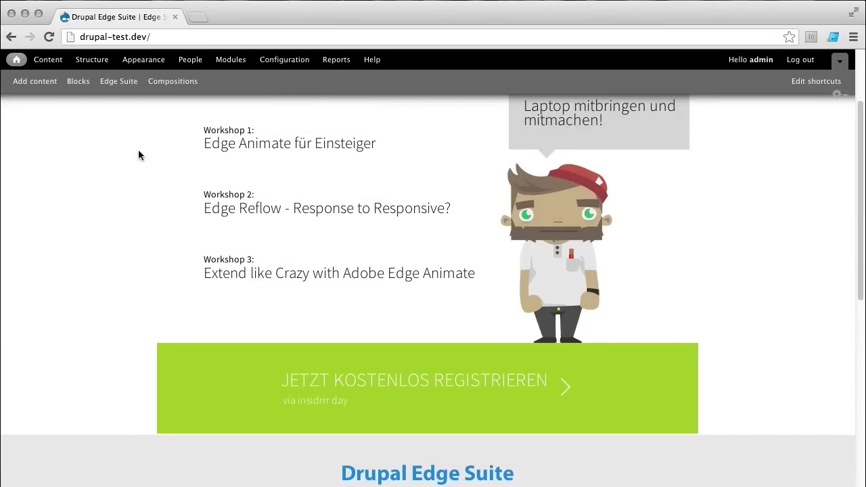
scroll(135, 223, down, 5)
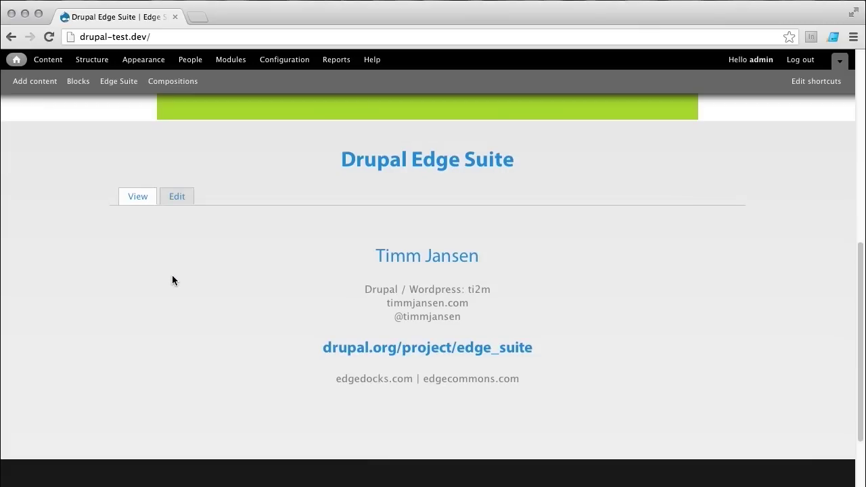
scroll(173, 277, down, 2)
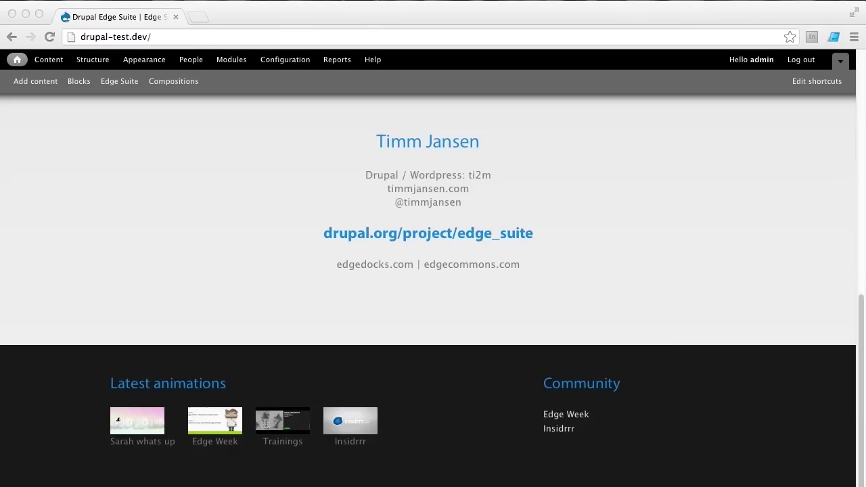
Step: Review the Edge Suite settings under Media, then return to the Configuration overview
click(285, 64)
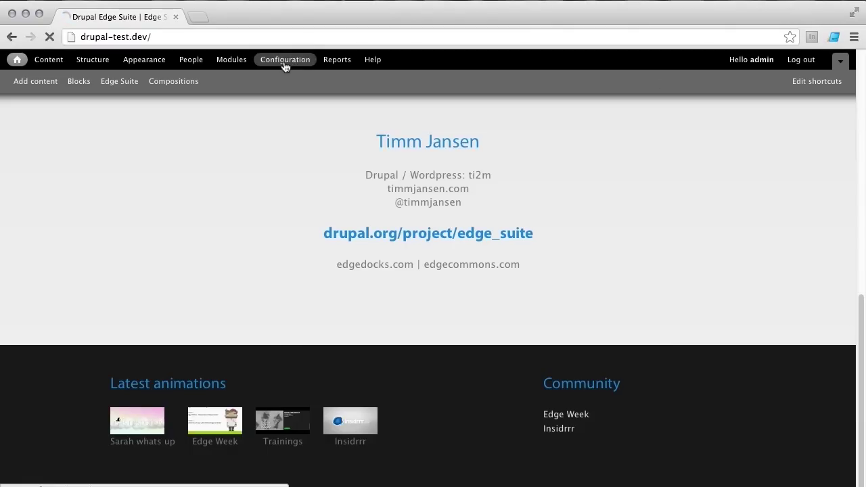
scroll(207, 237, down, 2)
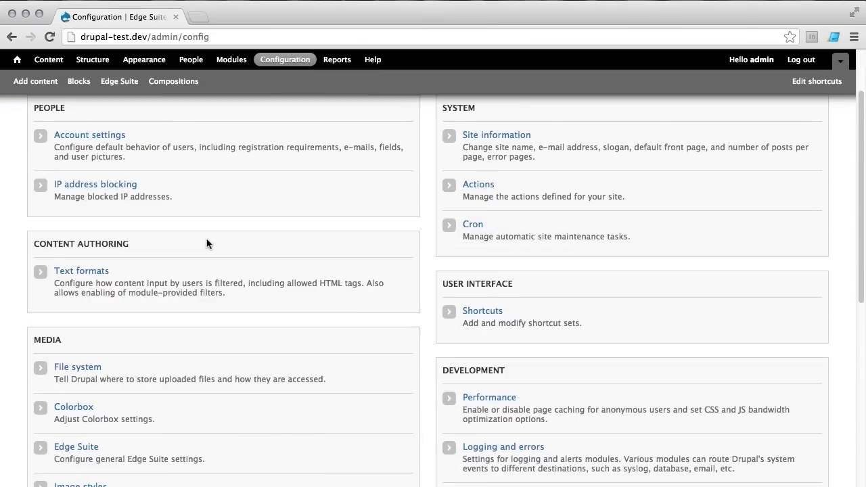
scroll(207, 243, down, 4)
click(72, 320)
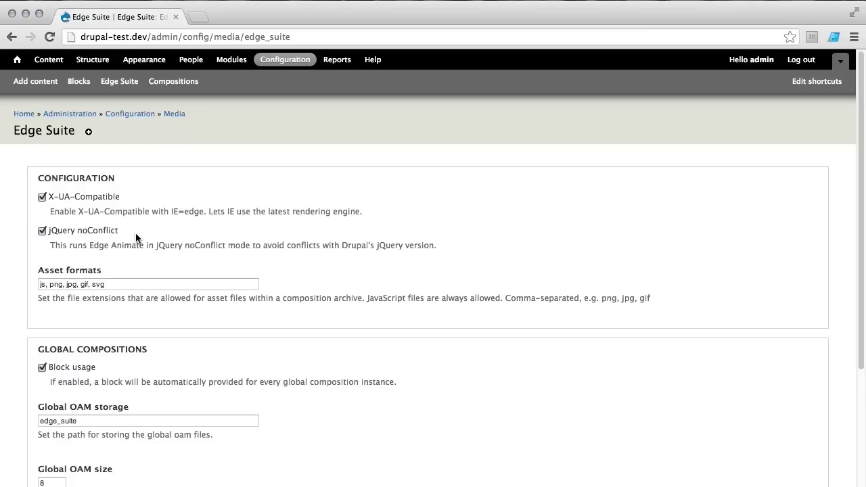
scroll(166, 243, down, 5)
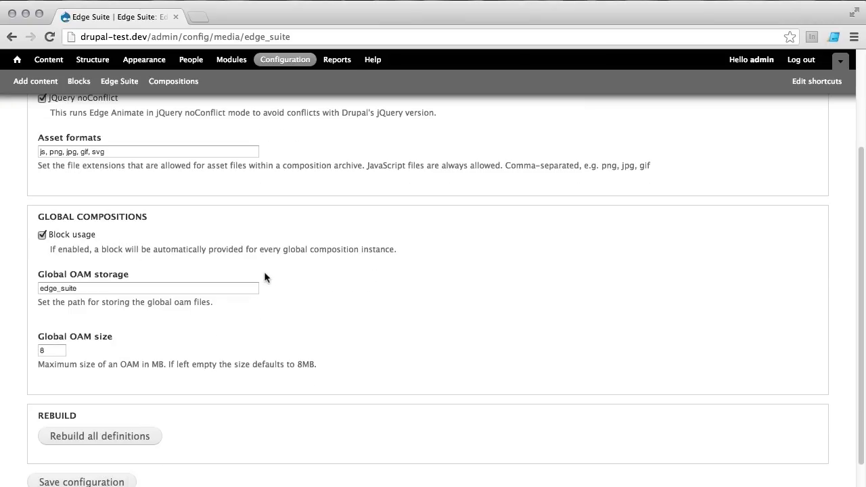
scroll(264, 271, down, 2)
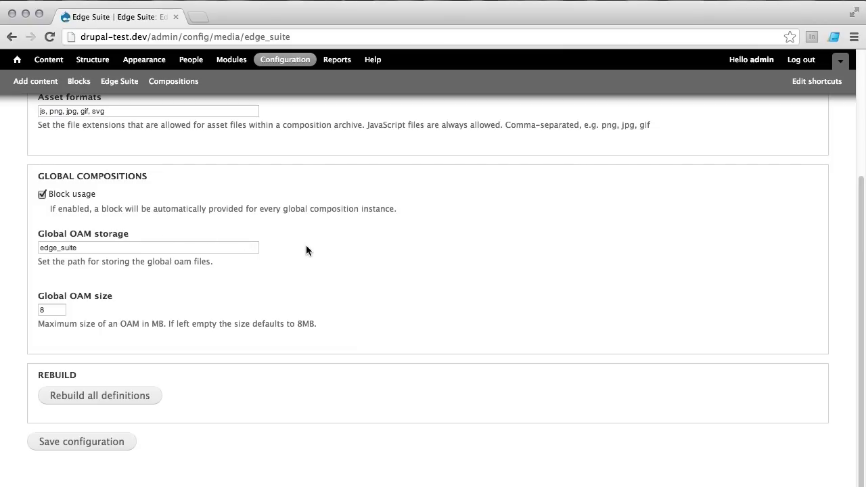
scroll(343, 243, up, 5)
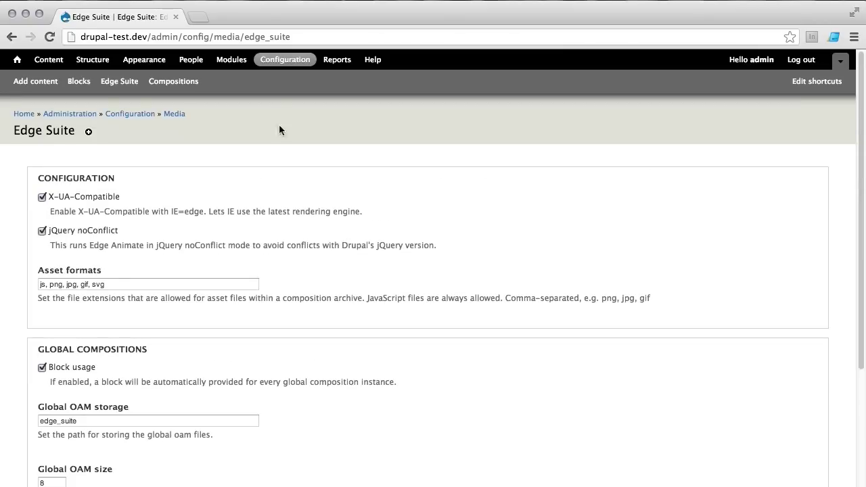
click(286, 59)
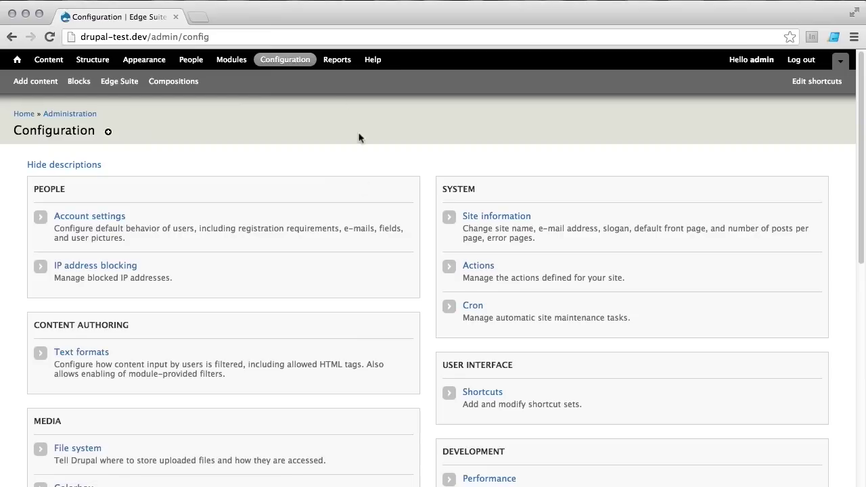
scroll(294, 273, down, 1)
scroll(293, 273, down, 2)
Step: Review the file system paths (sites/default/files, sites/default/files/private, tmp), then go to Structure
click(71, 339)
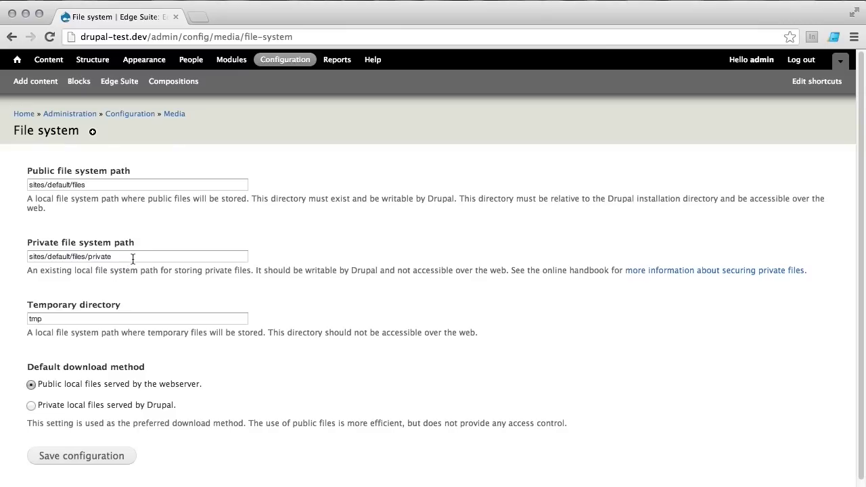
click(134, 256)
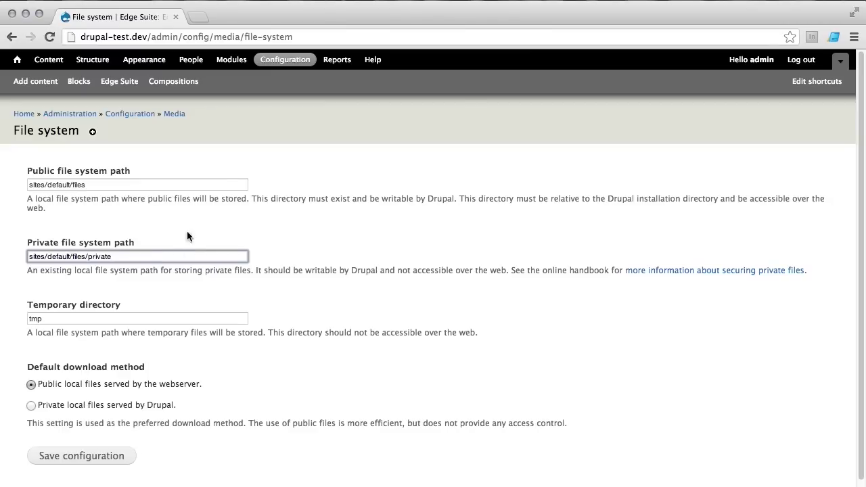
click(94, 61)
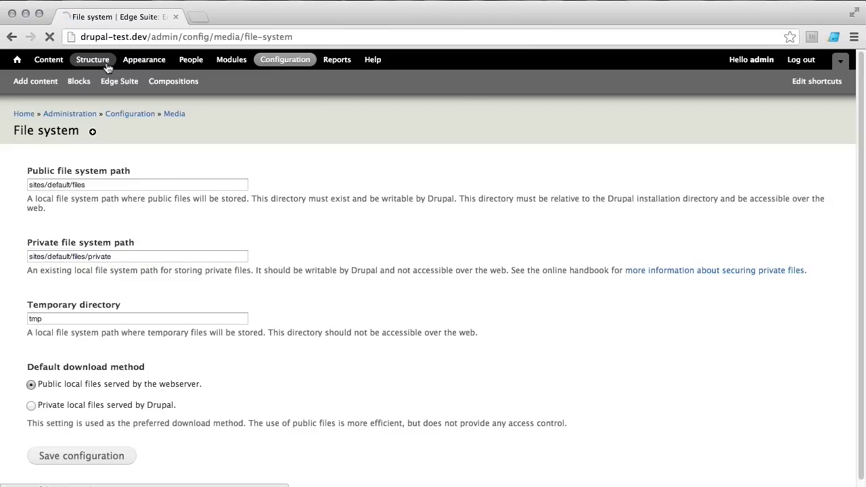
Step: Open the Animation content type's Compositions field settings and scroll to its composition data options
click(93, 218)
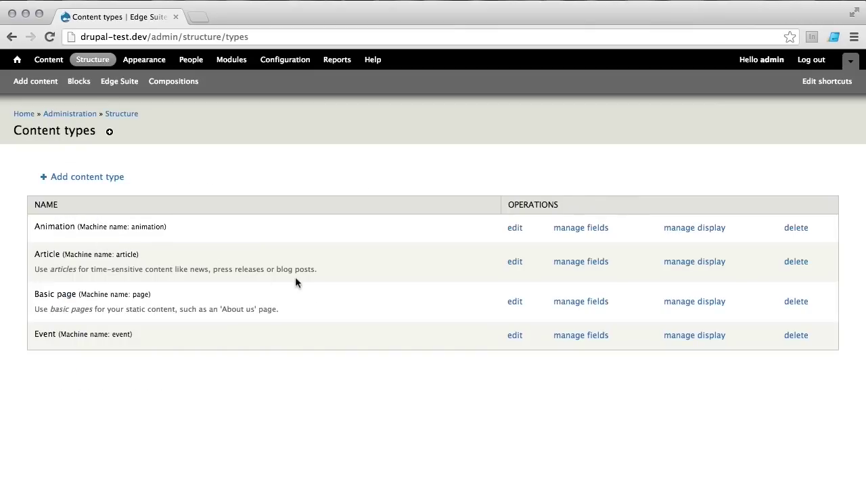
click(596, 233)
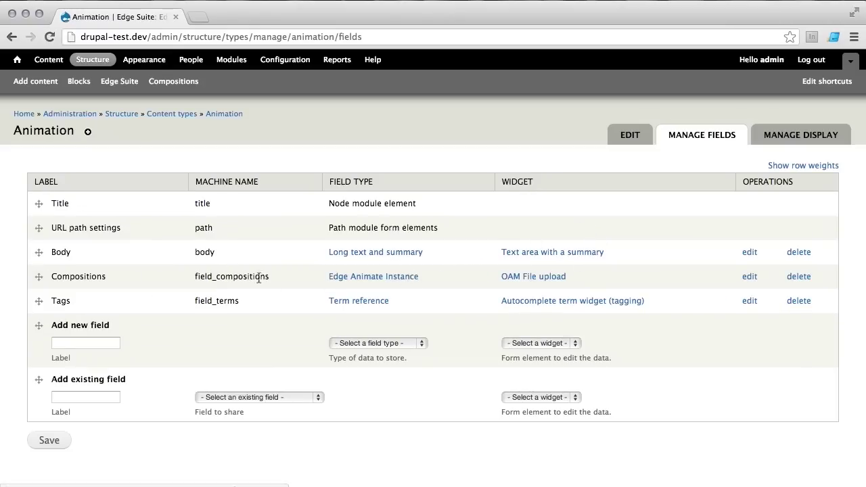
click(753, 277)
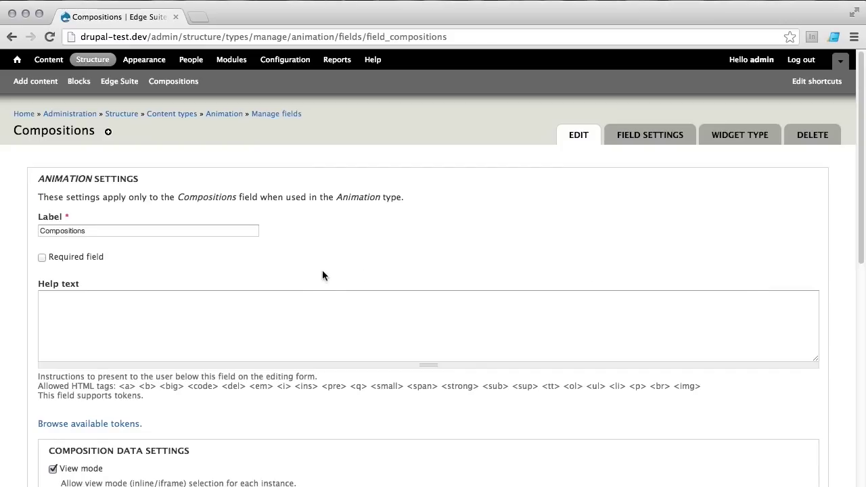
scroll(223, 281, down, 2)
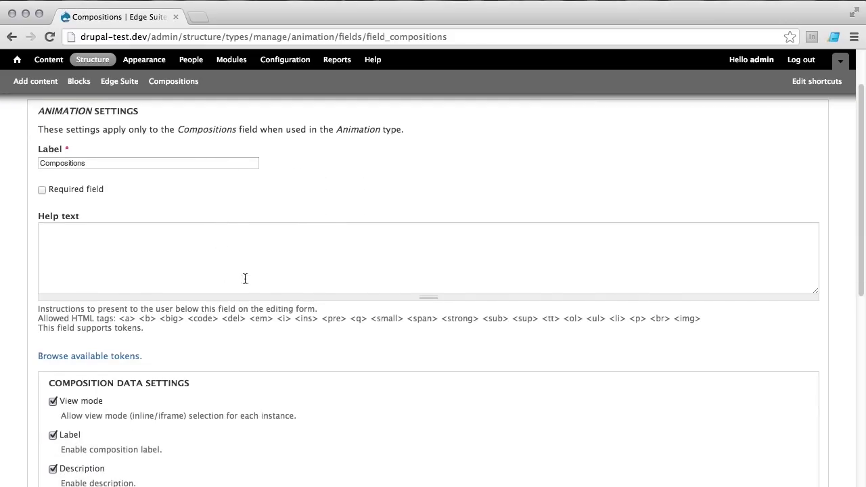
scroll(248, 273, down, 3)
scroll(287, 287, down, 2)
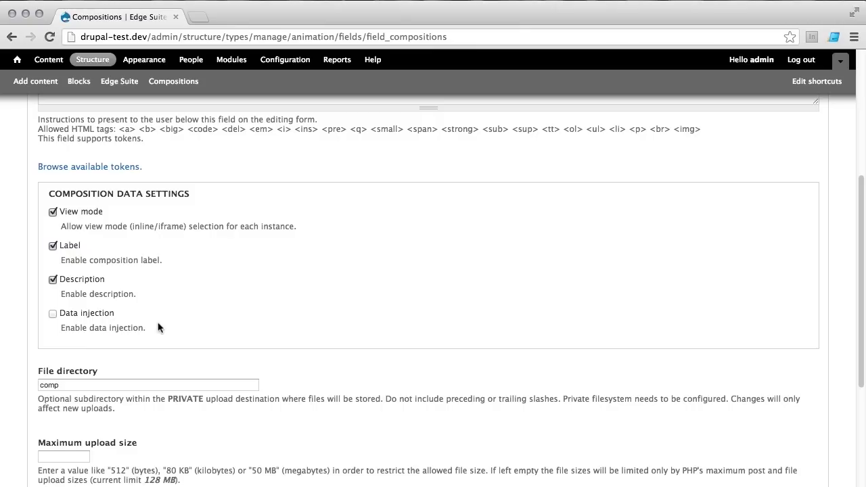
scroll(158, 327, down, 3)
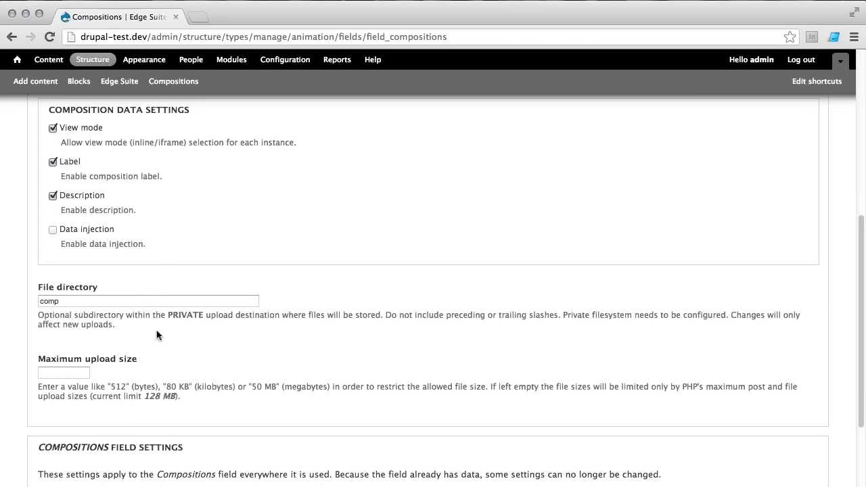
scroll(158, 335, down, 3)
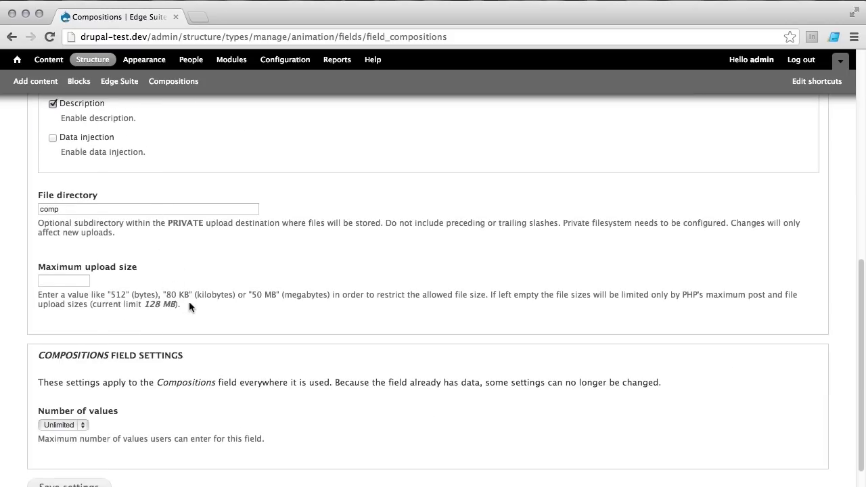
scroll(192, 306, down, 2)
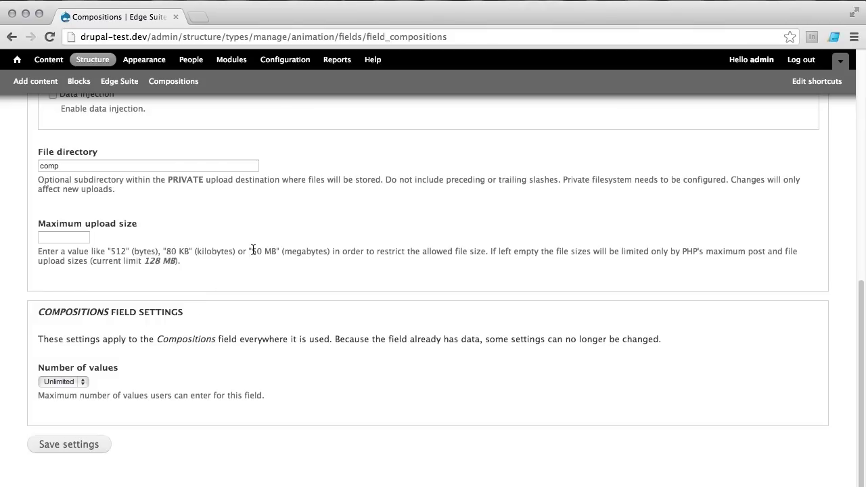
click(75, 383)
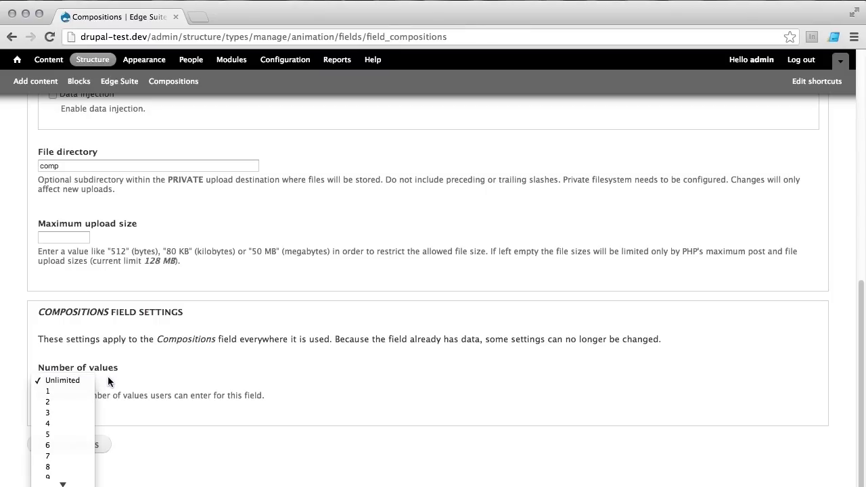
click(108, 377)
scroll(204, 321, up, 10)
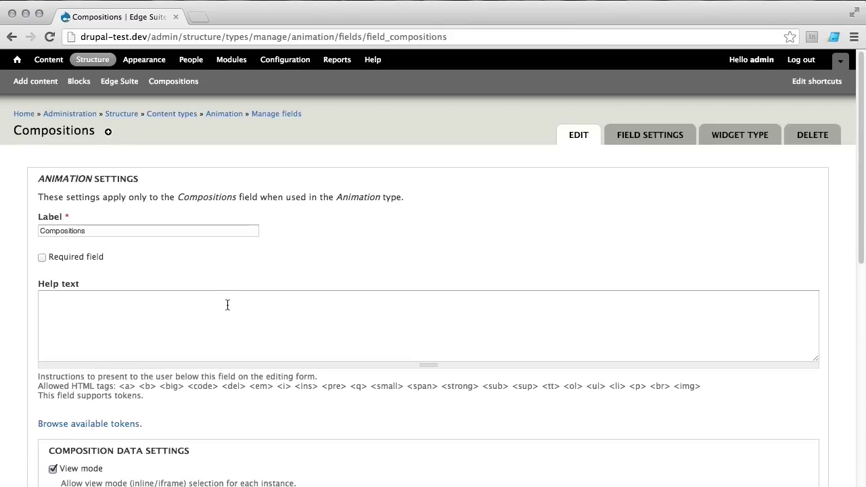
Step: On the Modules page, review the Other section and highlight Entity API among Edge Suite's requirements
click(232, 59)
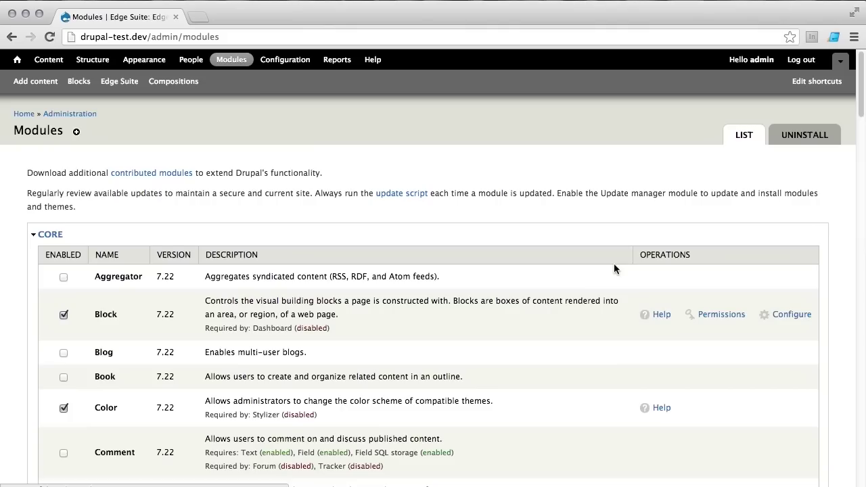
scroll(612, 264, down, 6)
drag(864, 102, 862, 467)
scroll(772, 399, up, 3)
scroll(748, 396, up, 3)
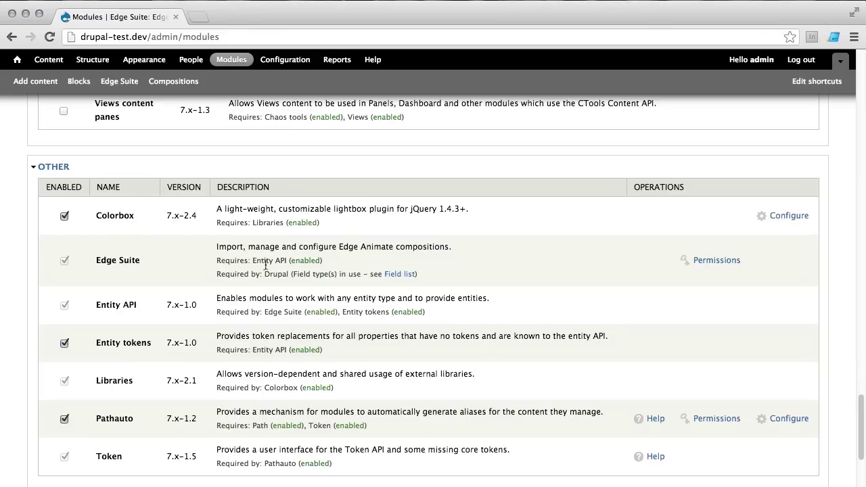
drag(253, 261, 289, 262)
scroll(247, 273, down, 1)
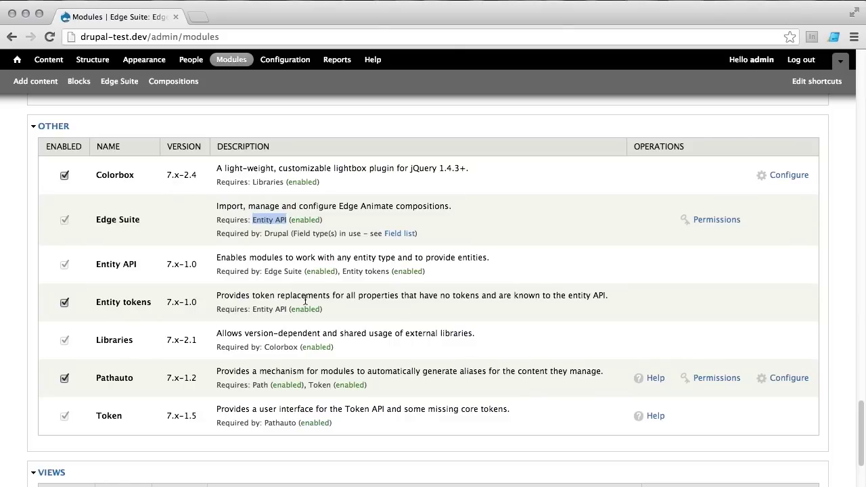
scroll(346, 298, down, 5)
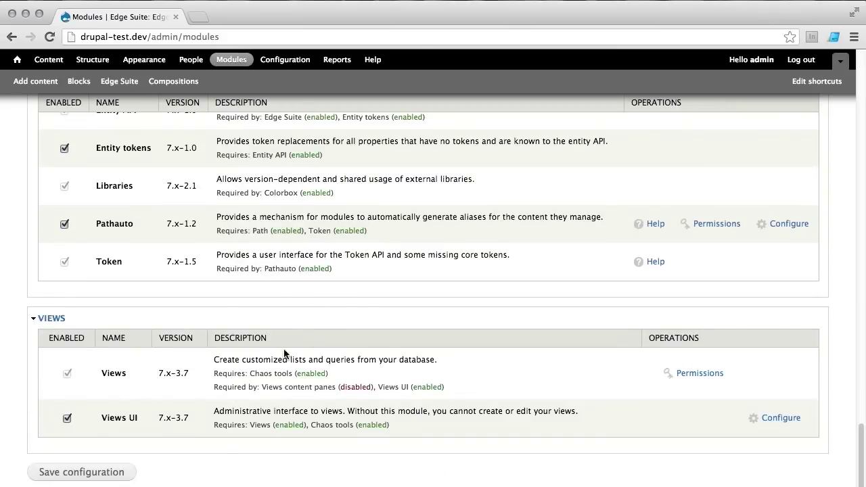
scroll(342, 264, up, 2)
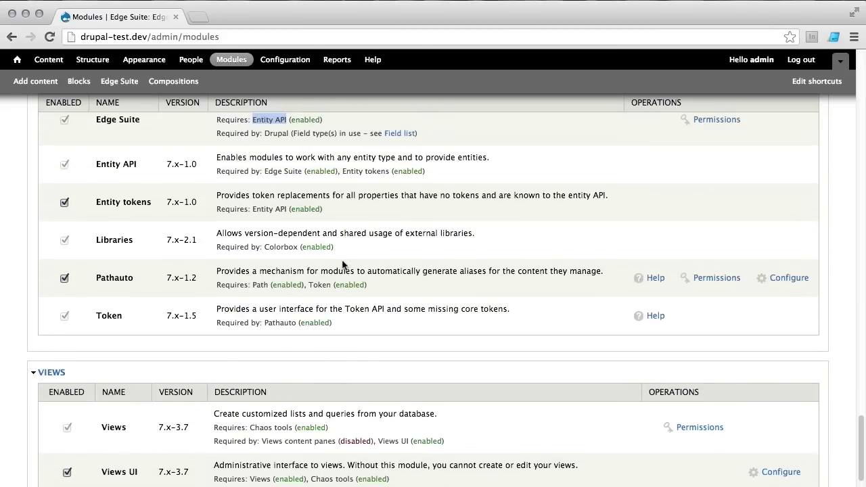
scroll(342, 265, up, 11)
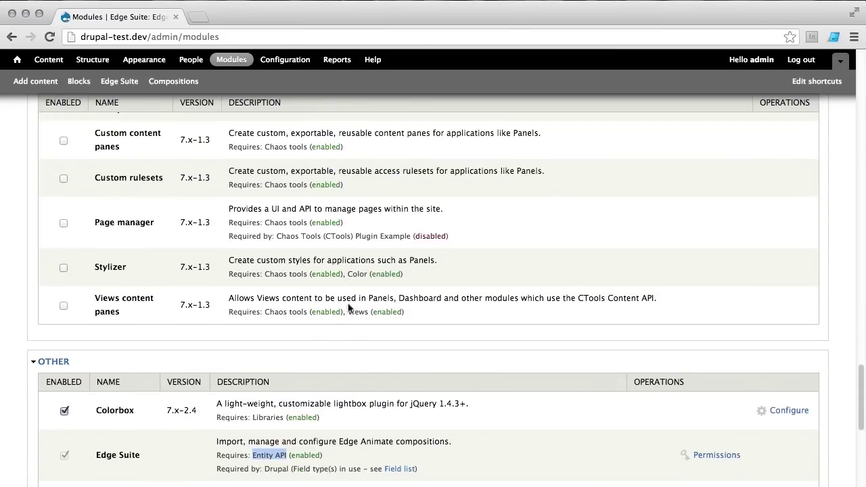
scroll(349, 312, down, 7)
Step: Go to the front page and scroll to the Drupal Edge Suite heading below the banner
click(16, 60)
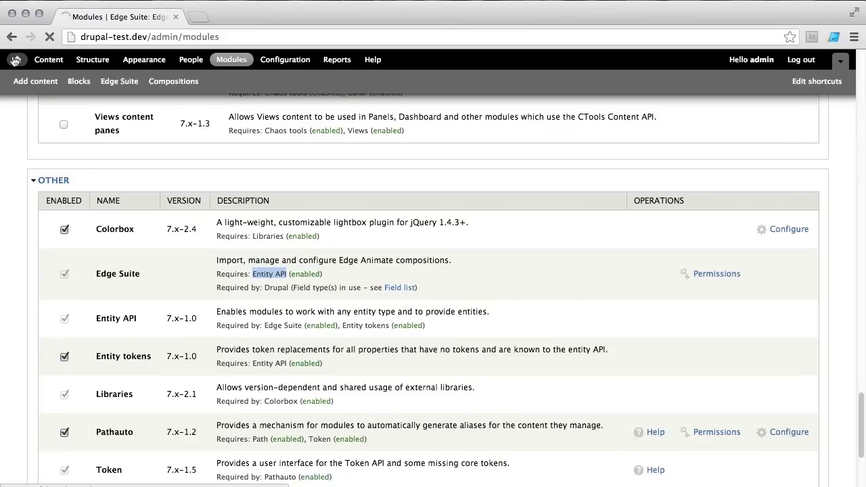
scroll(634, 383, down, 5)
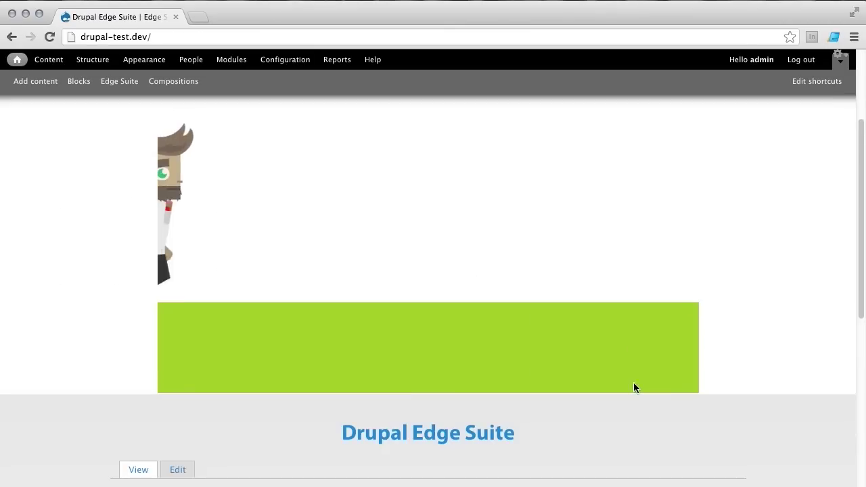
scroll(633, 383, down, 10)
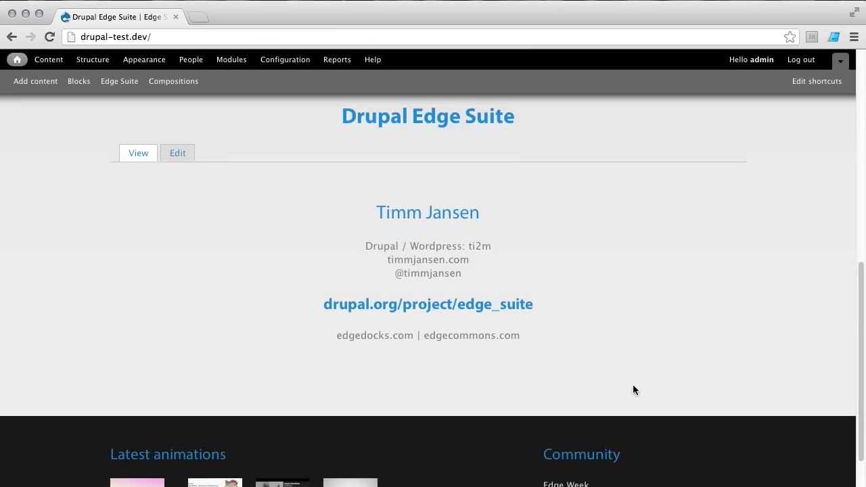
scroll(633, 390, up, 1)
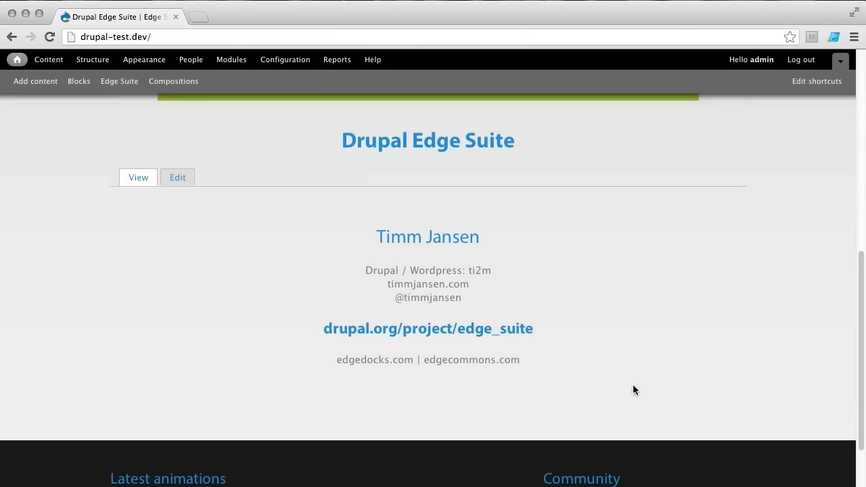